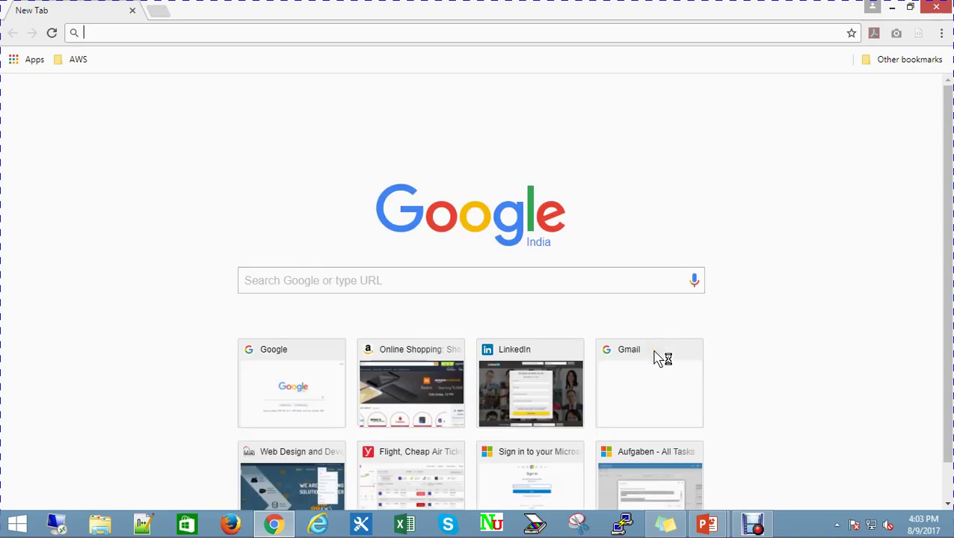
Load the company account's AWS console sign-in URL (signin.aws.amazon.com/console) in Chrome
{"action": "type", "text": "https"}
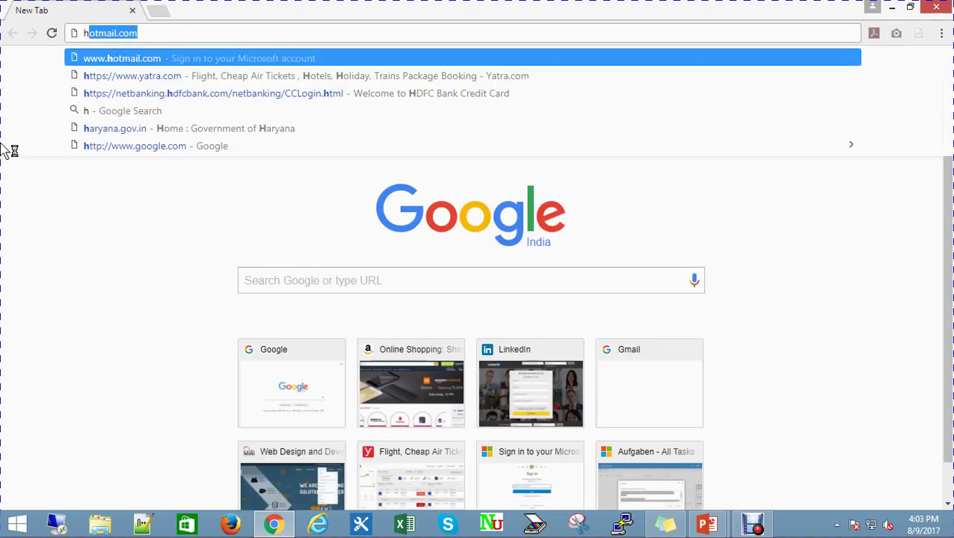
{"action": "type", "text": "://"}
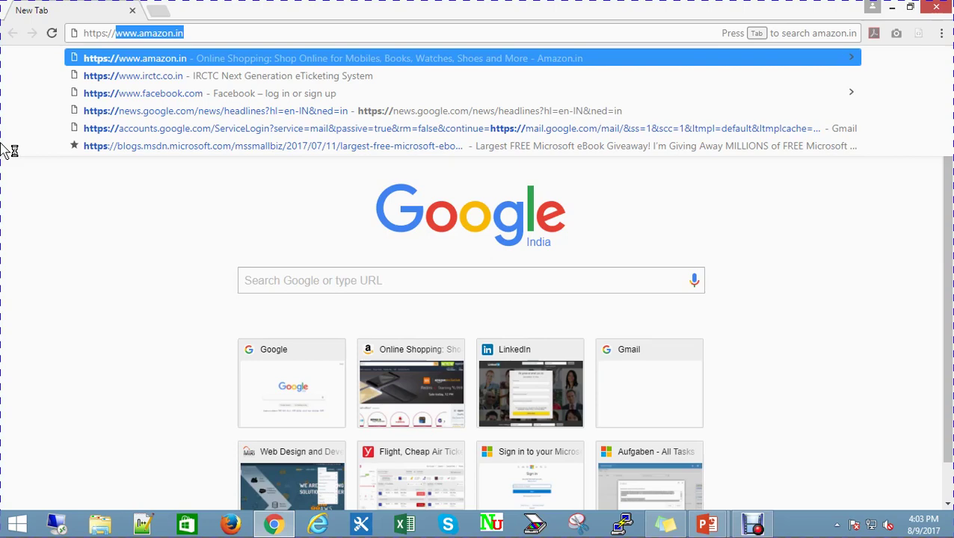
{"action": "type", "text": "3"}
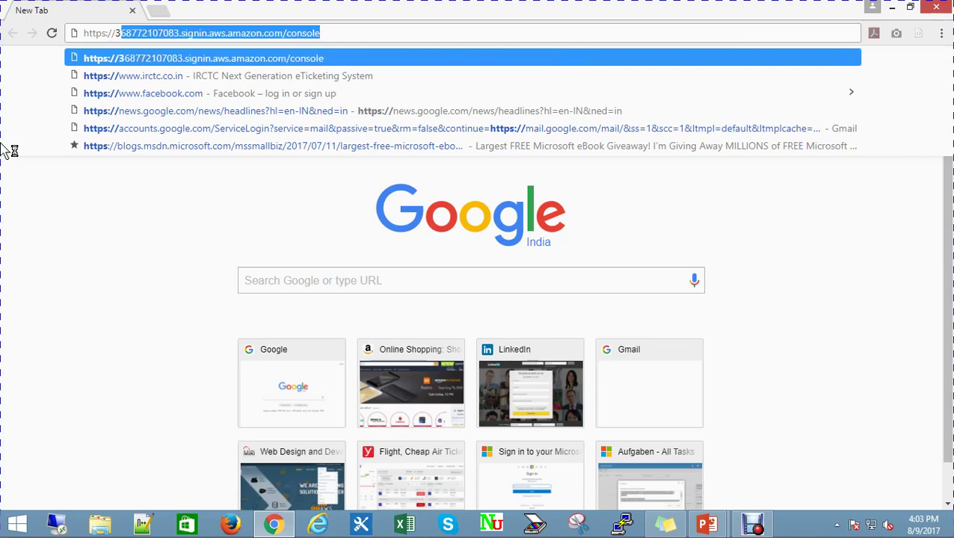
{"action": "type", "text": "6877"}
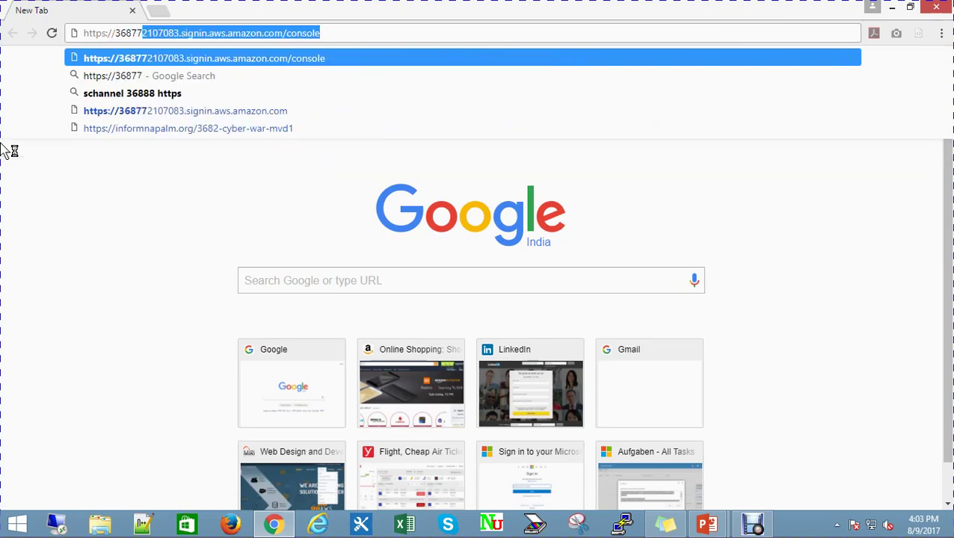
{"action": "type", "text": "210"}
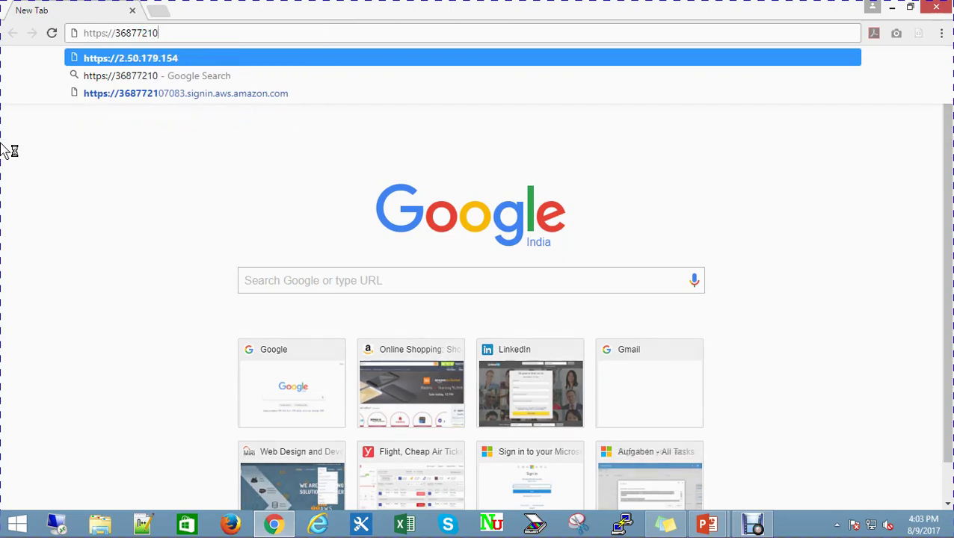
{"action": "type", "text": "7083"}
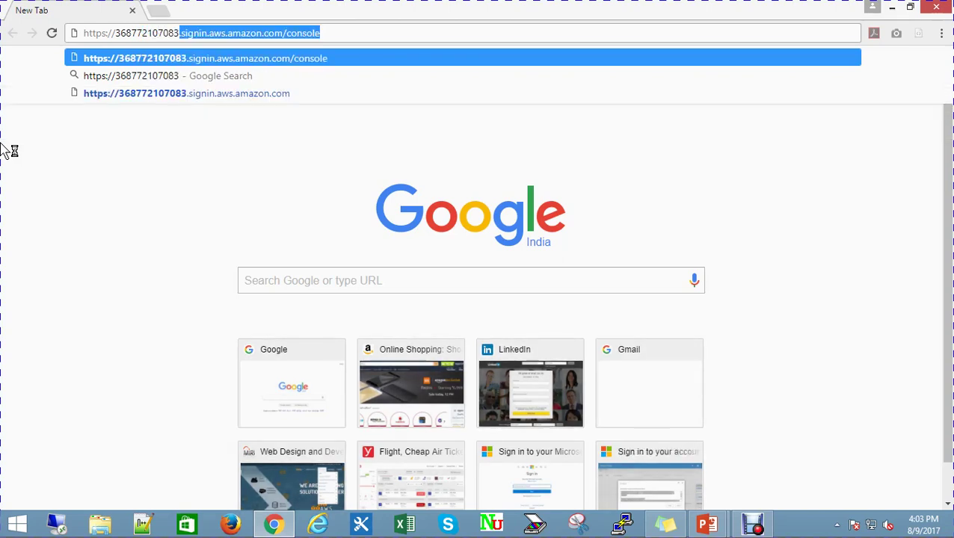
{"action": "type", "text": ".signin"}
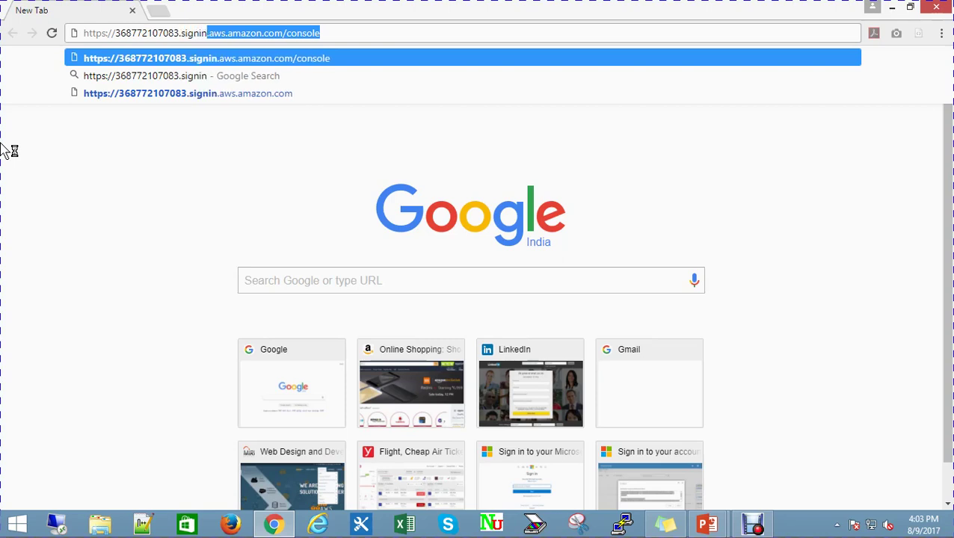
{"action": "type", "text": ".a"}
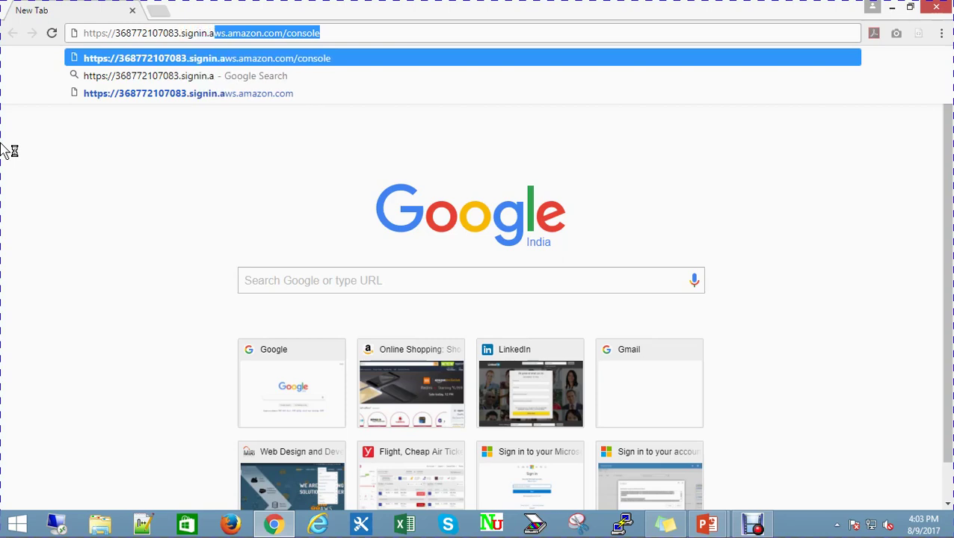
{"action": "type", "text": "ws.amazon"}
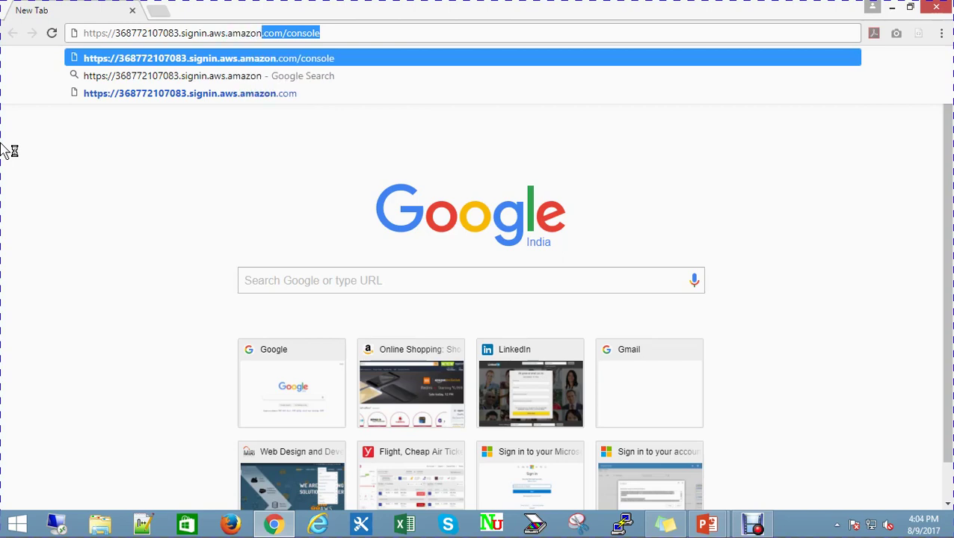
{"action": "type", "text": ".com/c"}
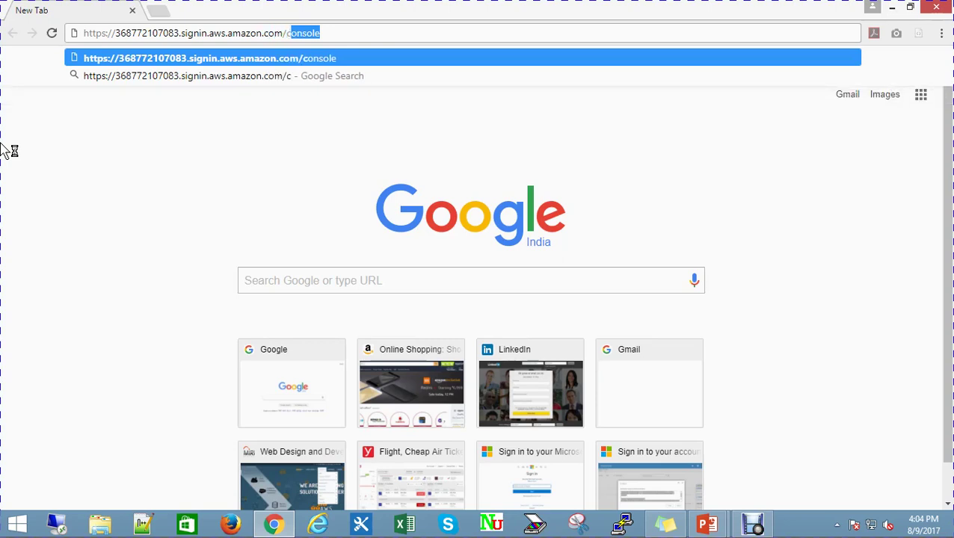
{"action": "type", "text": "onsole"}
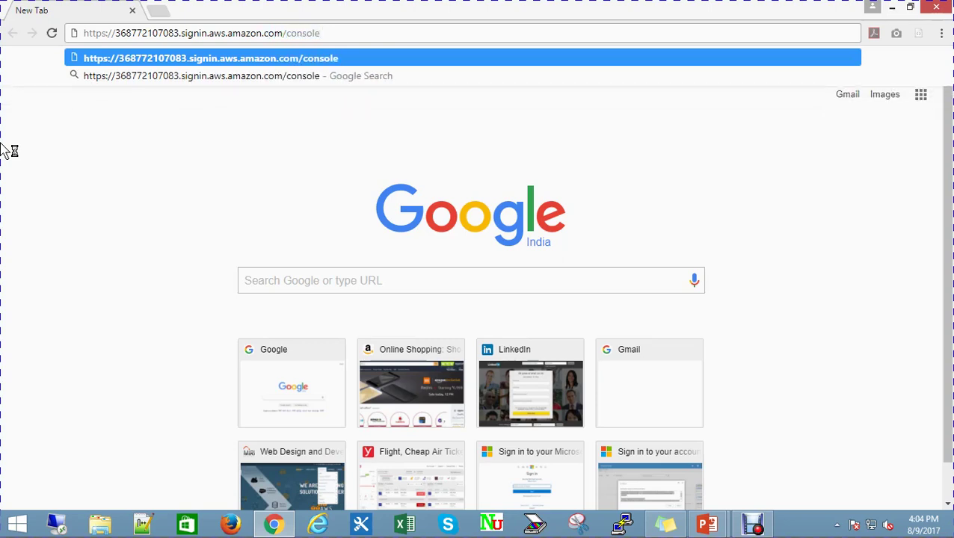
{"action": "key", "text": "Return"}
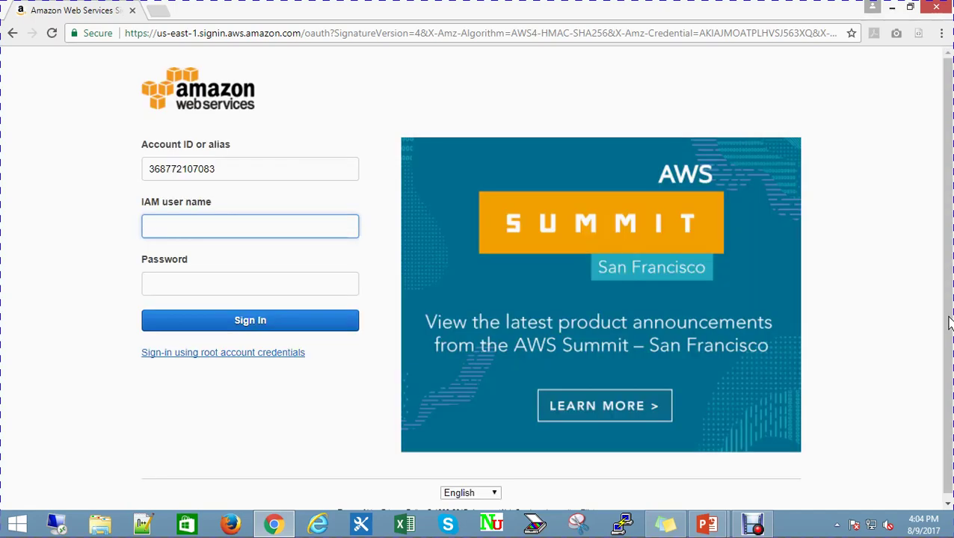
Sign in with the saved IAM user name, then list the account's own AMIs in EC2
{"action": "type", "text": "N"}
{"action": "key", "text": "Down"}
{"action": "key", "text": "Tab"}
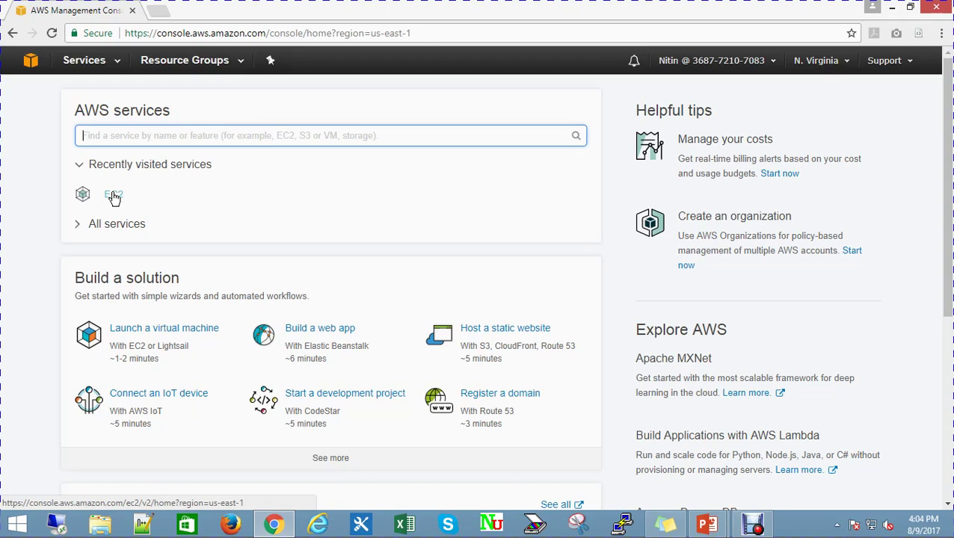
{"action": "left_click", "coordinate": [114, 196]}
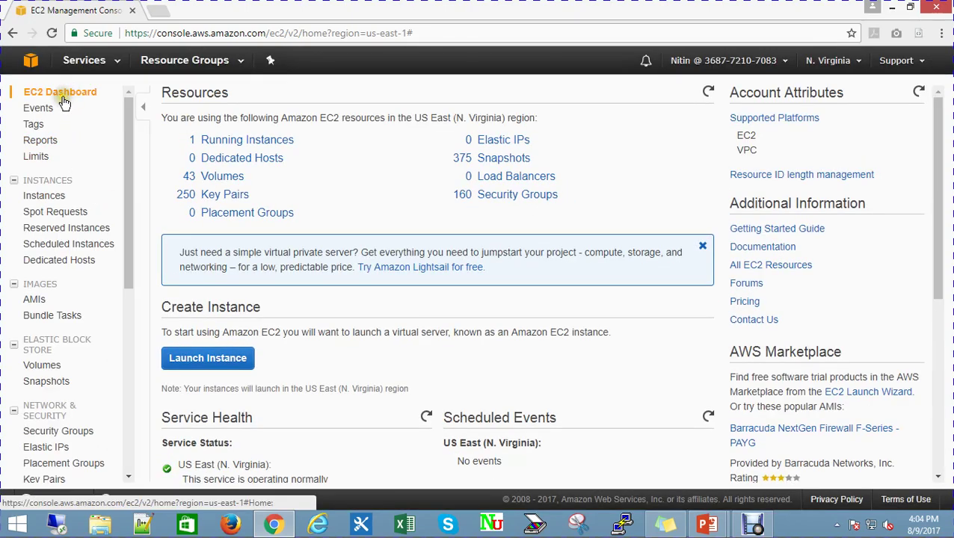
{"action": "left_click", "coordinate": [35, 300]}
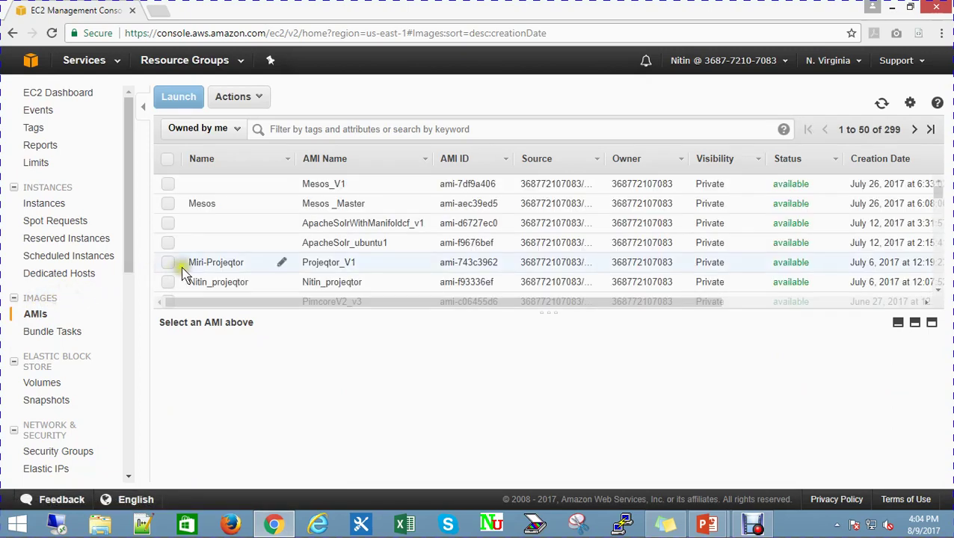
Launch from the Projeqtor_V1 AMI, keeping the t2.micro instance type
{"action": "left_click", "coordinate": [168, 263]}
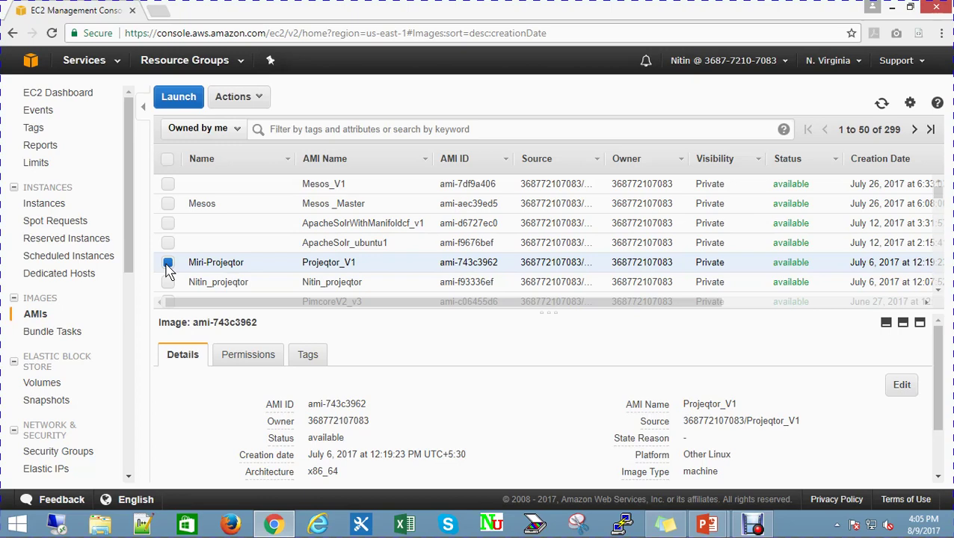
{"action": "left_click", "coordinate": [180, 97]}
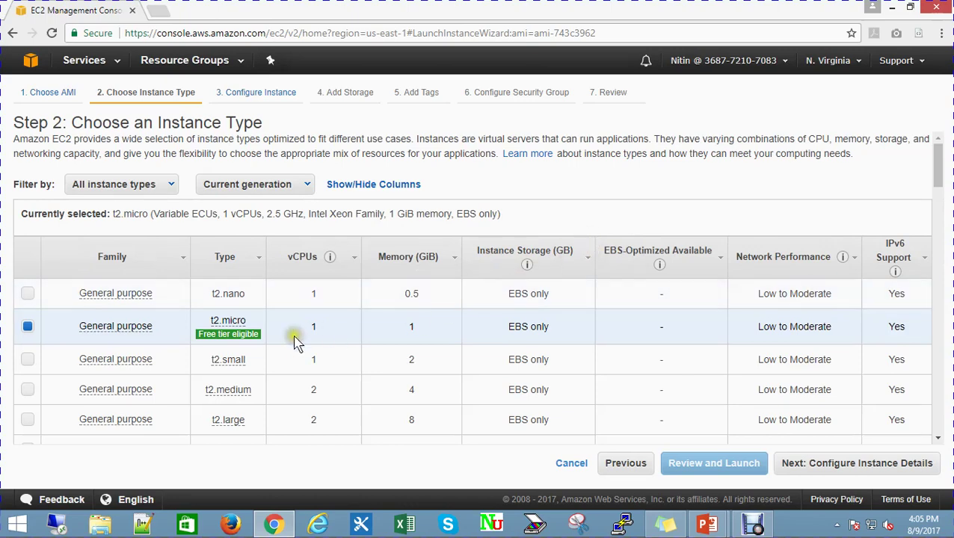
{"action": "left_click_drag", "start_coordinate": [73, 123], "coordinate": [389, 127]}
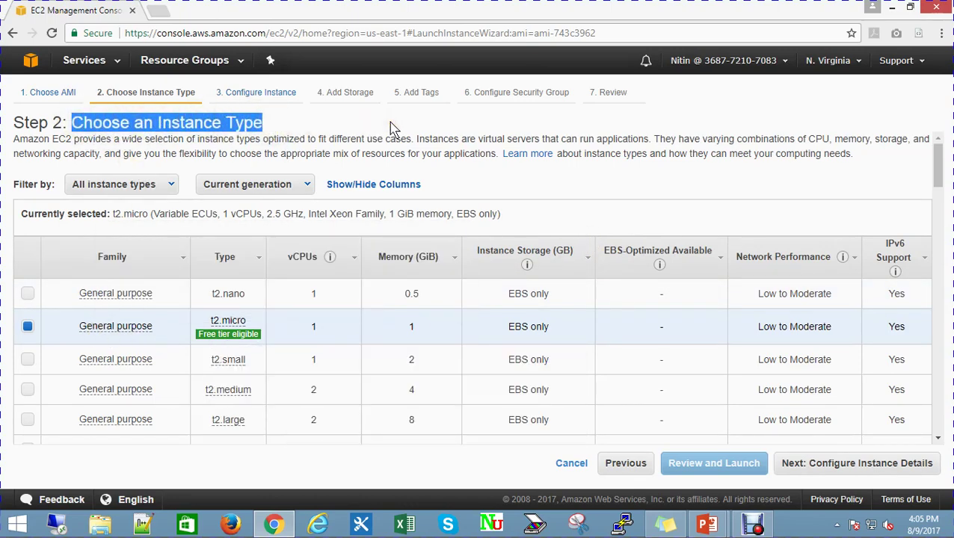
{"action": "left_click", "coordinate": [390, 128]}
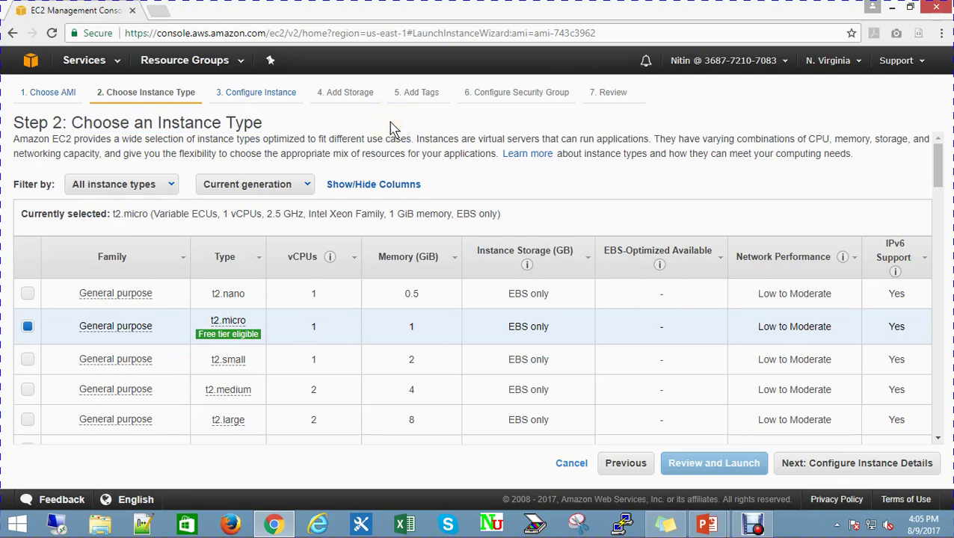
{"action": "scroll", "coordinate": [655, 336], "scroll_direction": "down", "scroll_amount": 5}
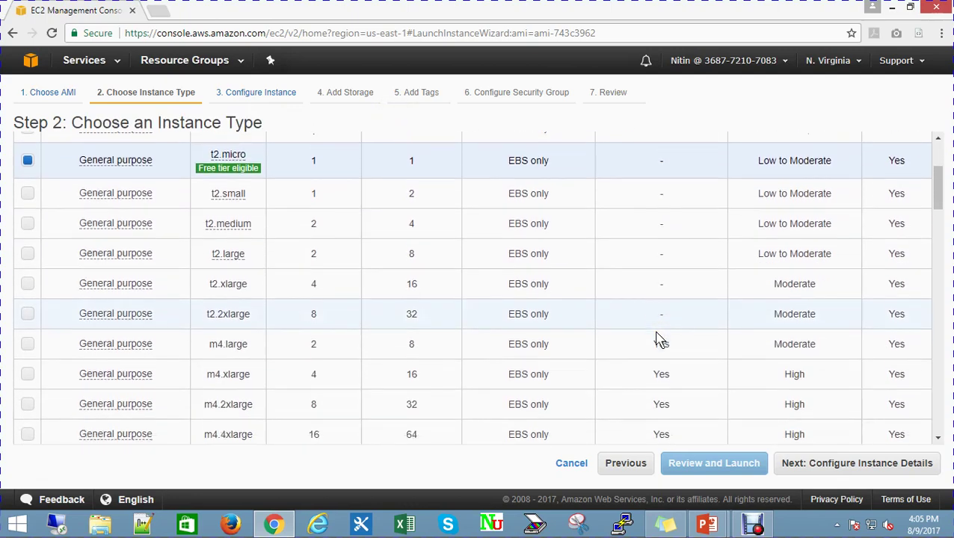
{"action": "left_click", "coordinate": [856, 465]}
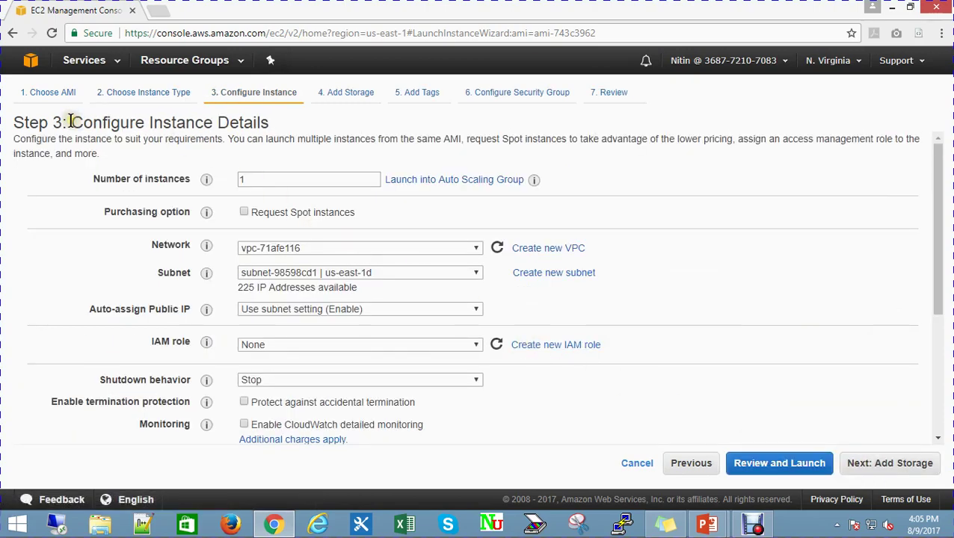
Accept the default instance details and move on to storage
{"action": "left_click_drag", "start_coordinate": [70, 123], "coordinate": [345, 127]}
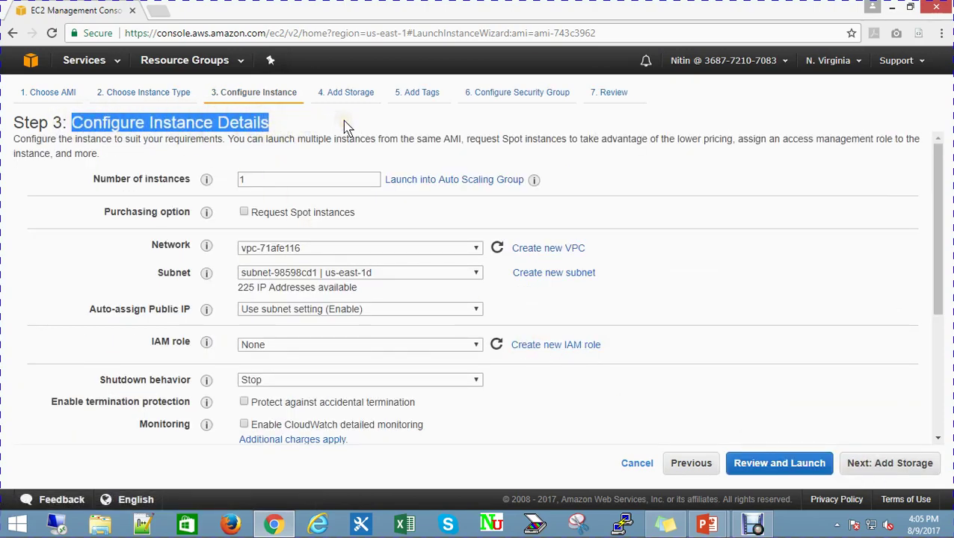
{"action": "left_click", "coordinate": [345, 127]}
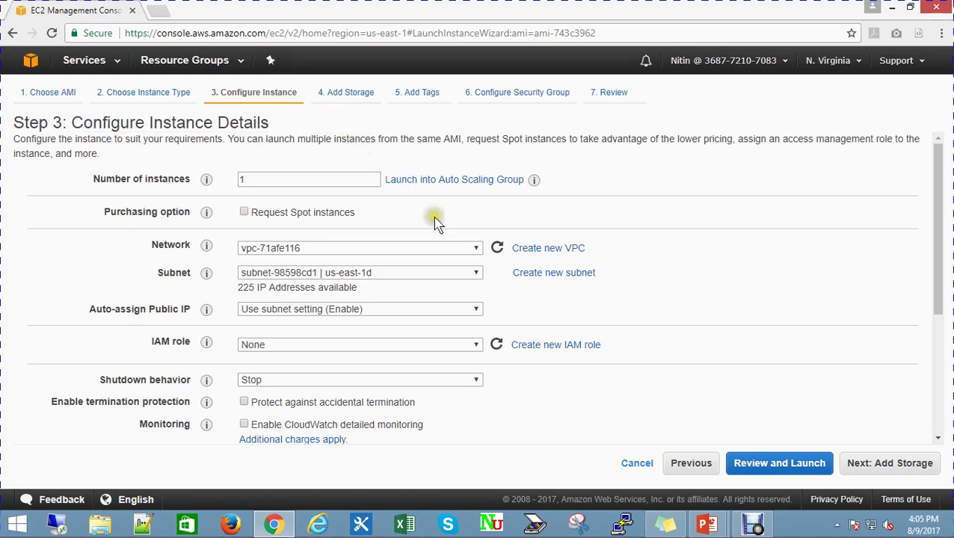
{"action": "scroll", "coordinate": [444, 240], "scroll_direction": "down", "scroll_amount": 3}
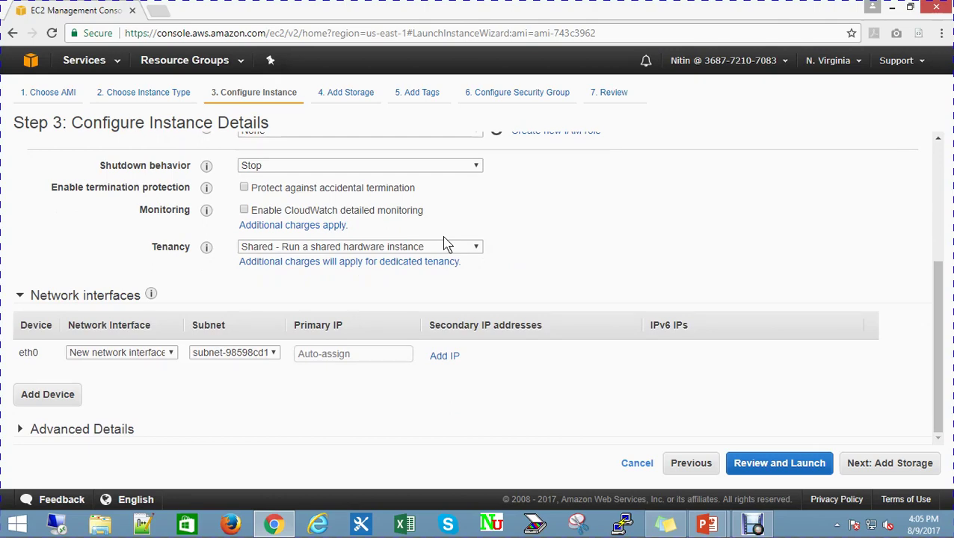
{"action": "left_click", "coordinate": [890, 465]}
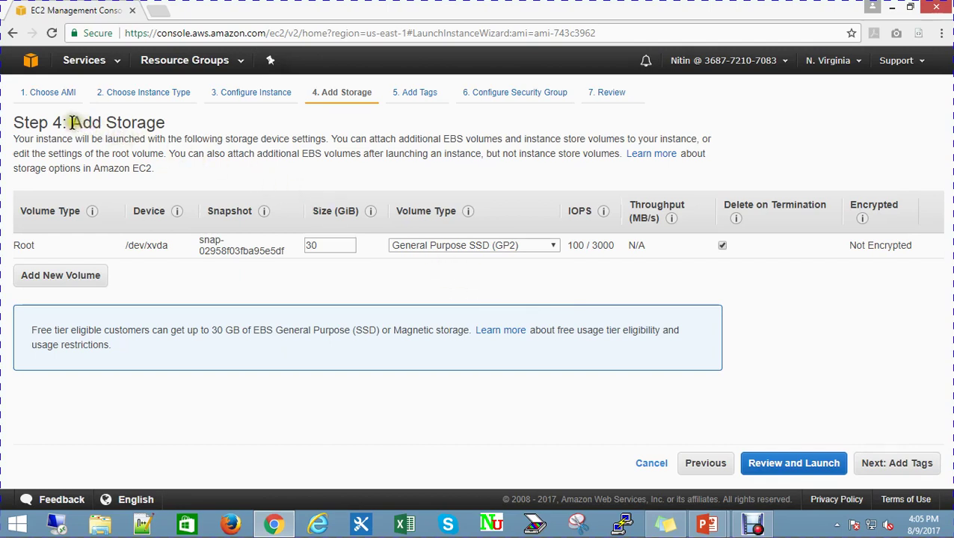
Keep the root volume at 30 GiB and continue to tagging
{"action": "left_click_drag", "start_coordinate": [70, 123], "coordinate": [166, 125]}
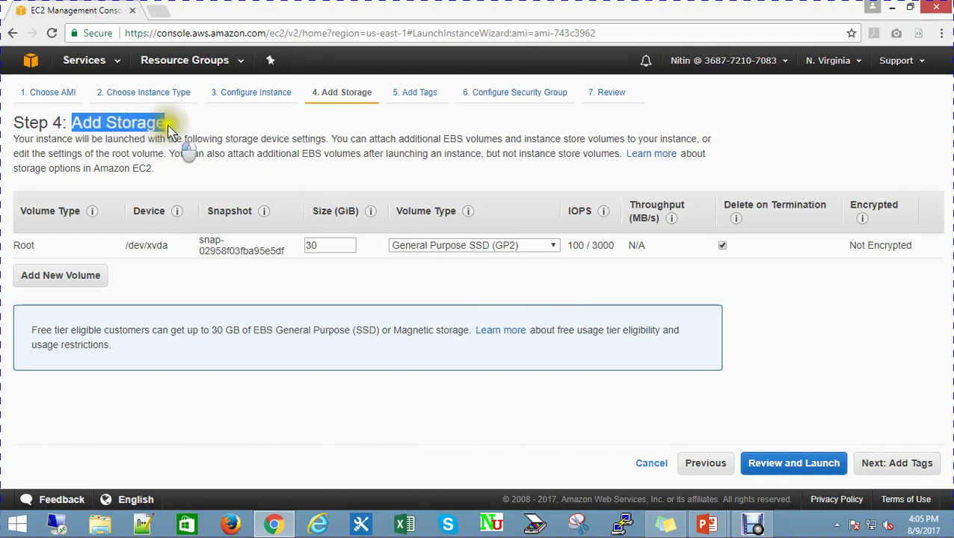
{"action": "left_click", "coordinate": [318, 127]}
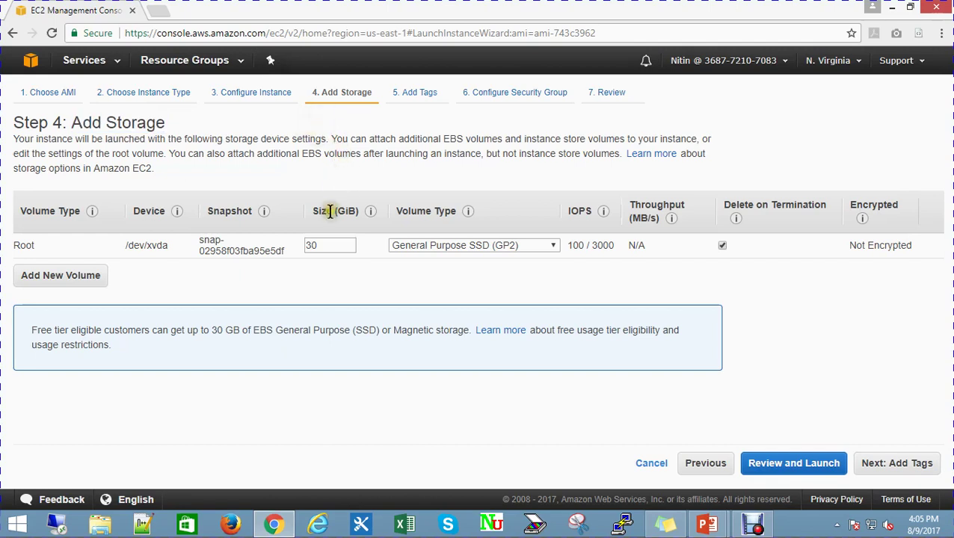
{"action": "double_click", "coordinate": [314, 246]}
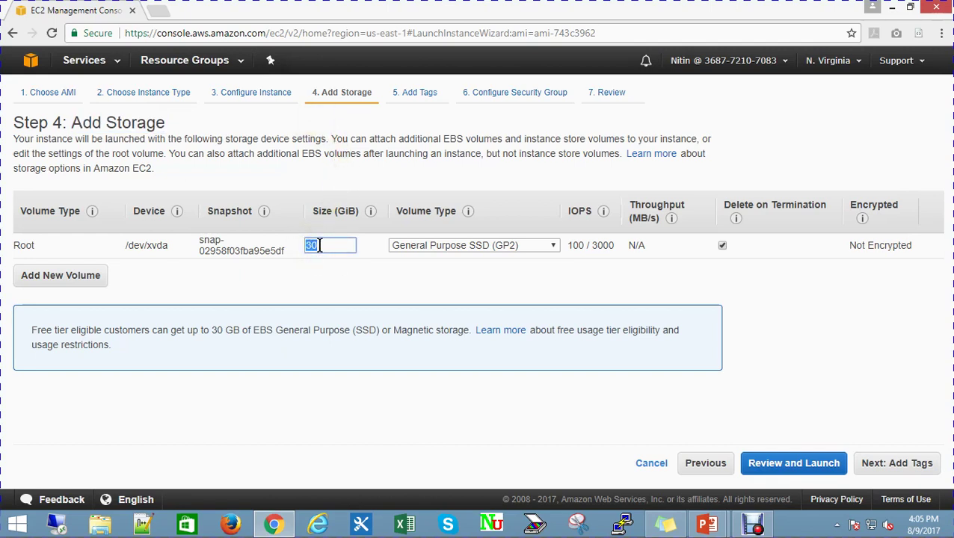
{"action": "left_click", "coordinate": [410, 294]}
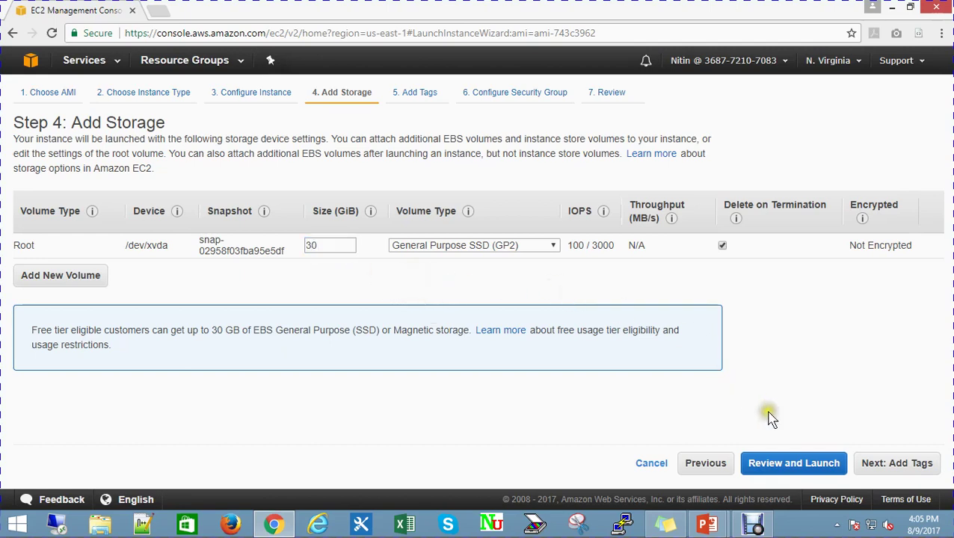
{"action": "left_click", "coordinate": [898, 465]}
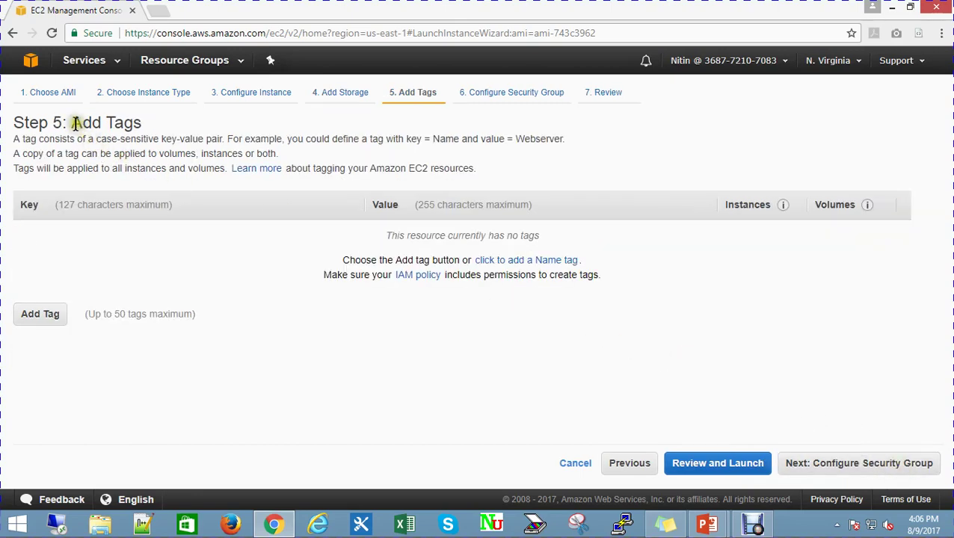
Skip adding tags and go to the security group step
{"action": "left_click_drag", "start_coordinate": [72, 122], "coordinate": [179, 127]}
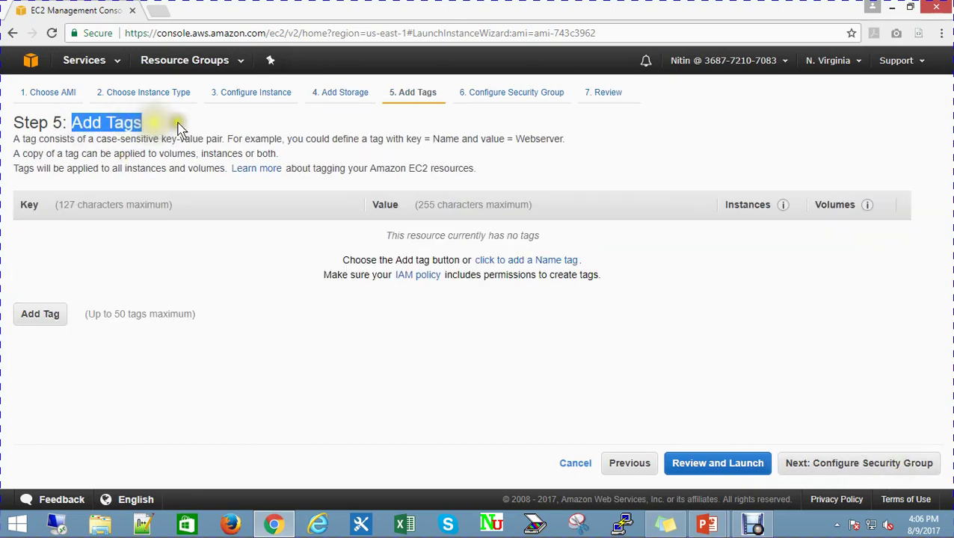
{"action": "left_click", "coordinate": [256, 126]}
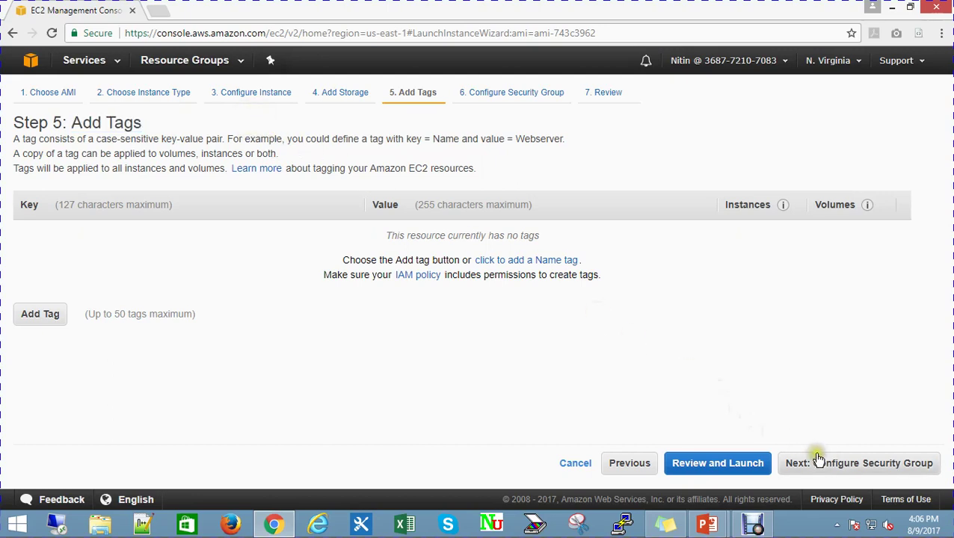
{"action": "left_click", "coordinate": [865, 469]}
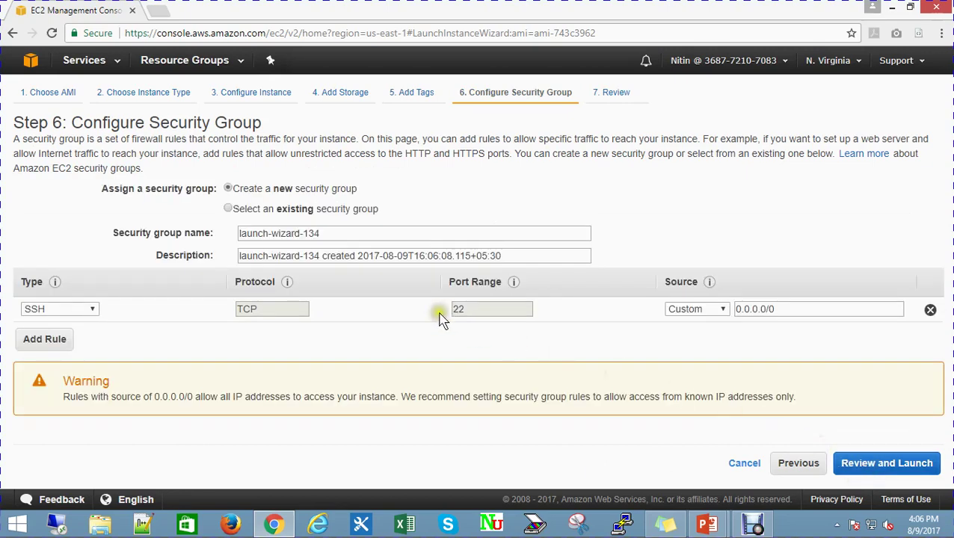
Use the existing security group launch-wizard-129
{"action": "left_click_drag", "start_coordinate": [234, 191], "coordinate": [412, 192]}
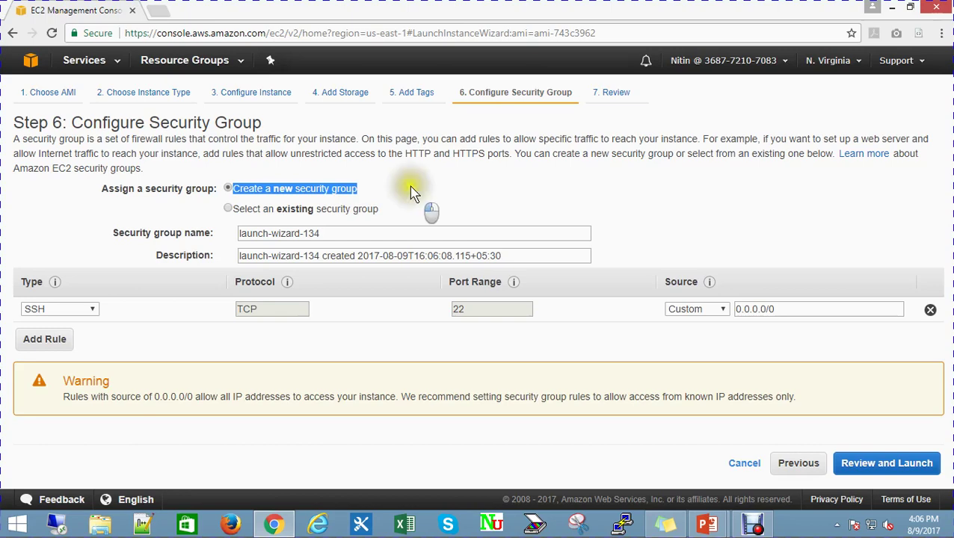
{"action": "left_click", "coordinate": [409, 187]}
{"action": "left_click_drag", "start_coordinate": [236, 211], "coordinate": [482, 207]}
{"action": "left_click", "coordinate": [482, 207]}
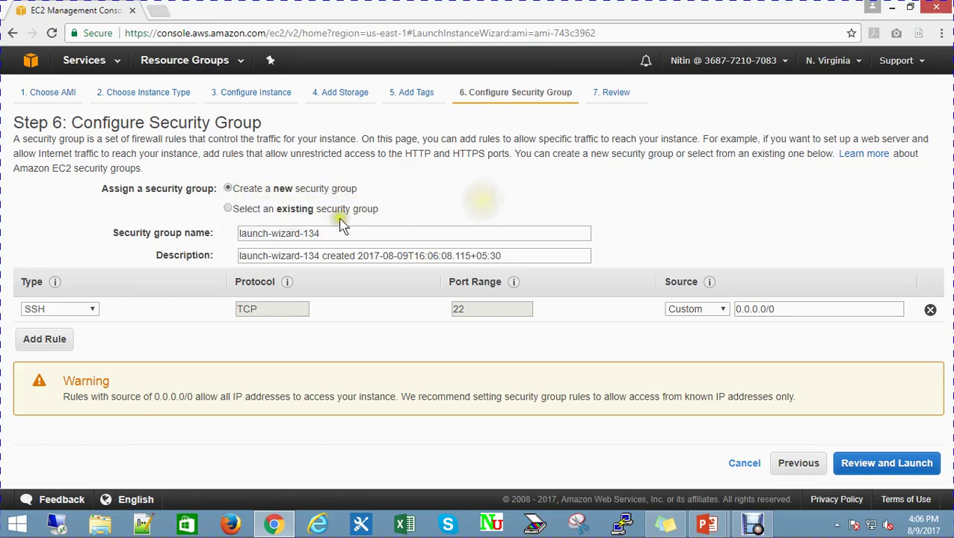
{"action": "left_click", "coordinate": [229, 210]}
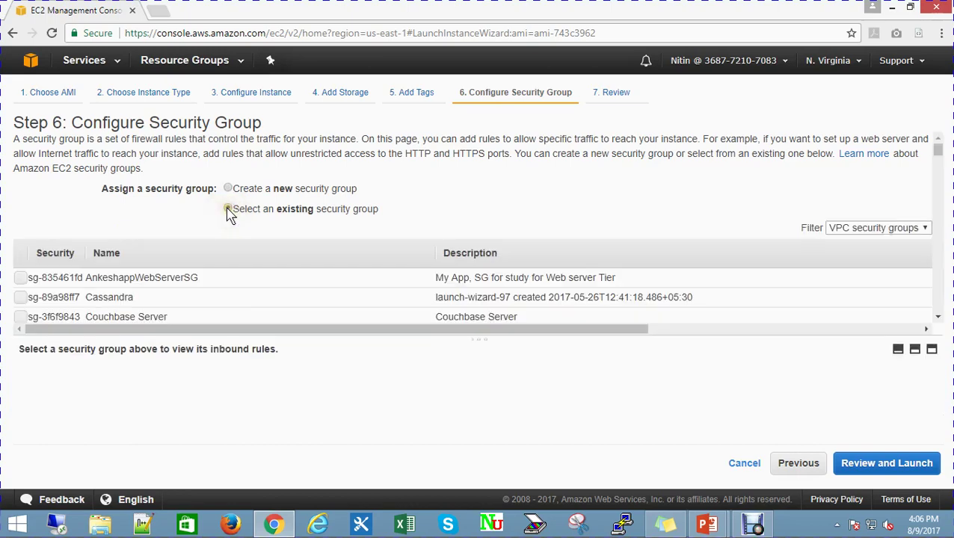
{"action": "scroll", "coordinate": [186, 280], "scroll_direction": "down", "scroll_amount": 10}
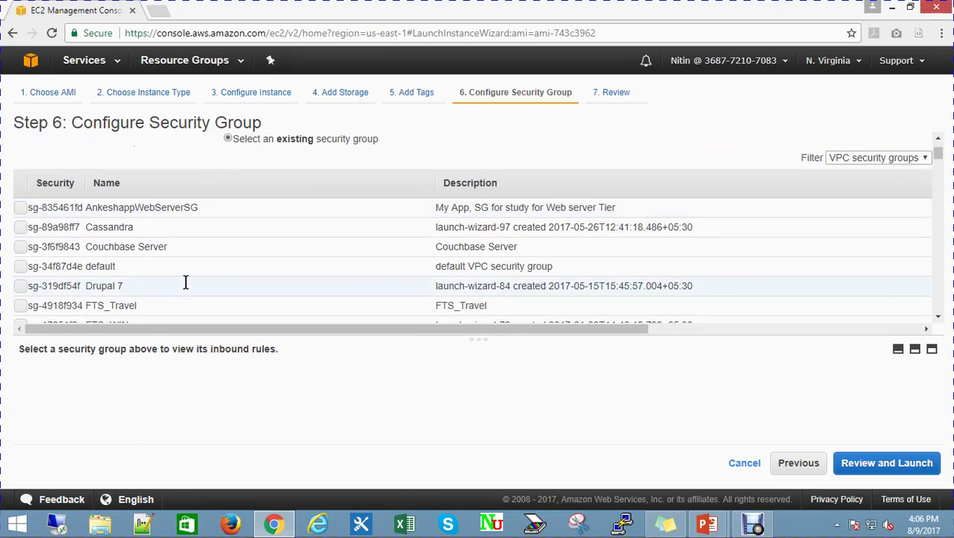
{"action": "scroll", "coordinate": [186, 281], "scroll_direction": "down", "scroll_amount": 3}
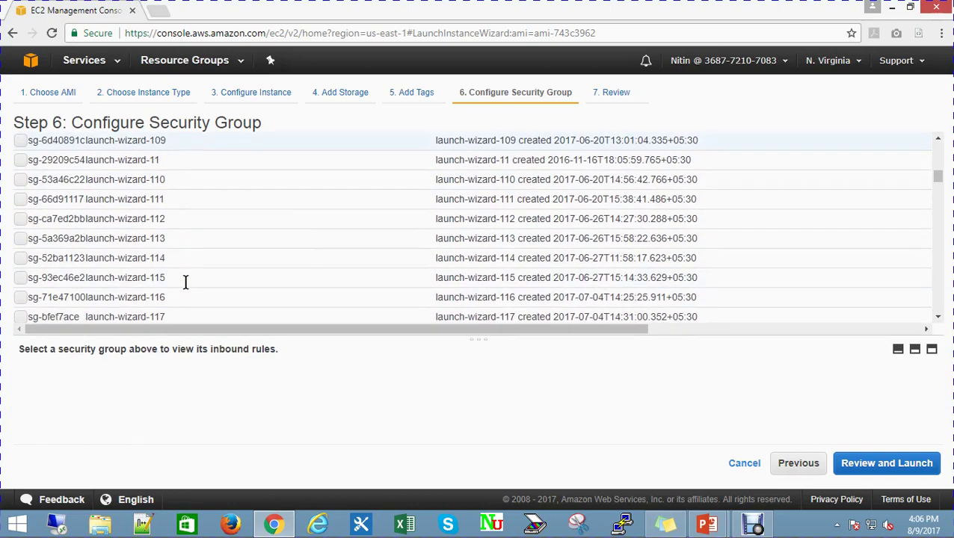
{"action": "scroll", "coordinate": [185, 281], "scroll_direction": "down", "scroll_amount": 1}
{"action": "scroll", "coordinate": [185, 281], "scroll_direction": "down", "scroll_amount": 5}
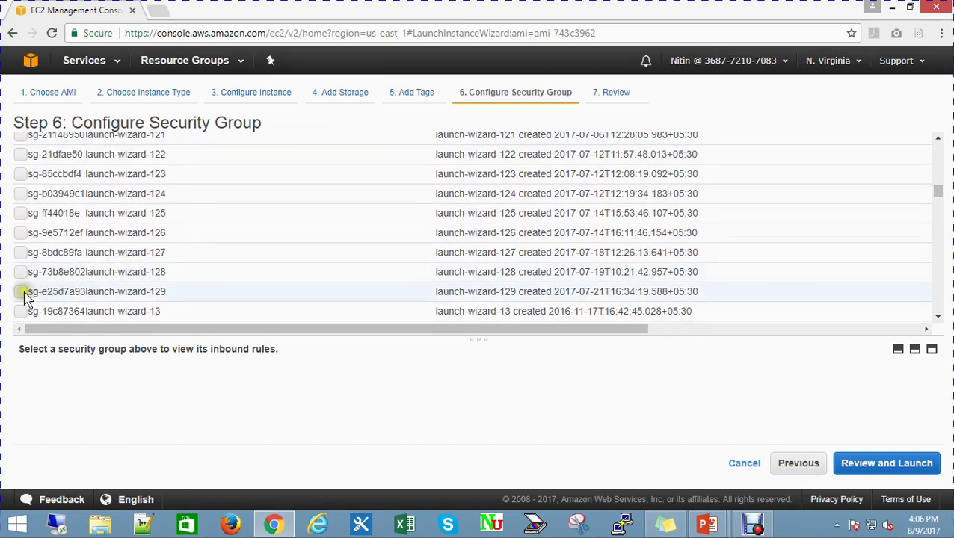
{"action": "left_click", "coordinate": [22, 293]}
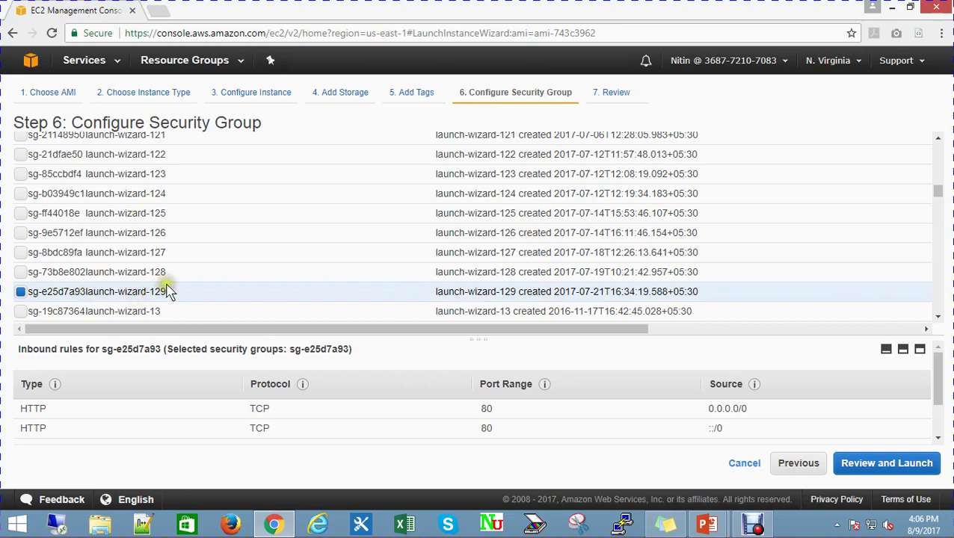
Check its HTTP, SSH and MySQL inbound rules and proceed to the launch review
{"action": "scroll", "coordinate": [168, 291], "scroll_direction": "down", "scroll_amount": 2}
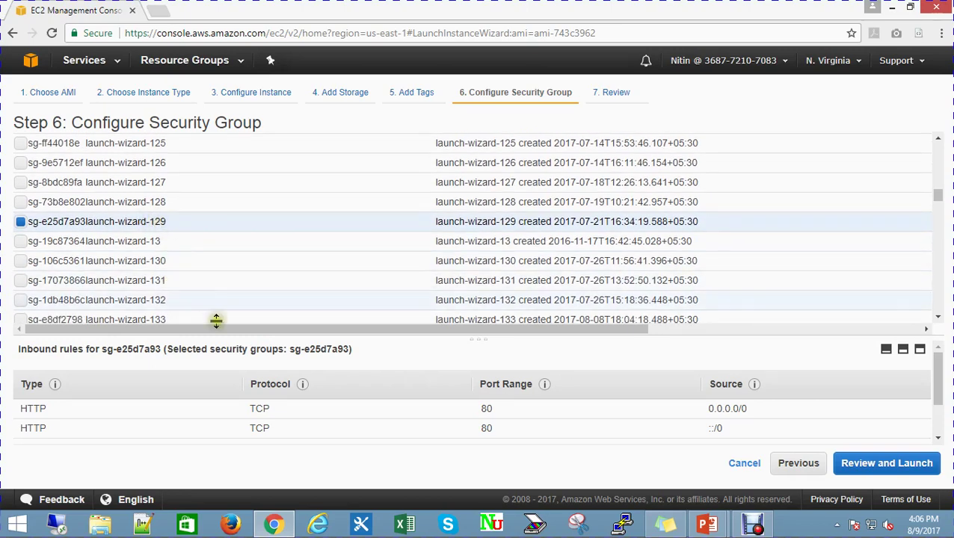
{"action": "scroll", "coordinate": [312, 410], "scroll_direction": "down", "scroll_amount": 2}
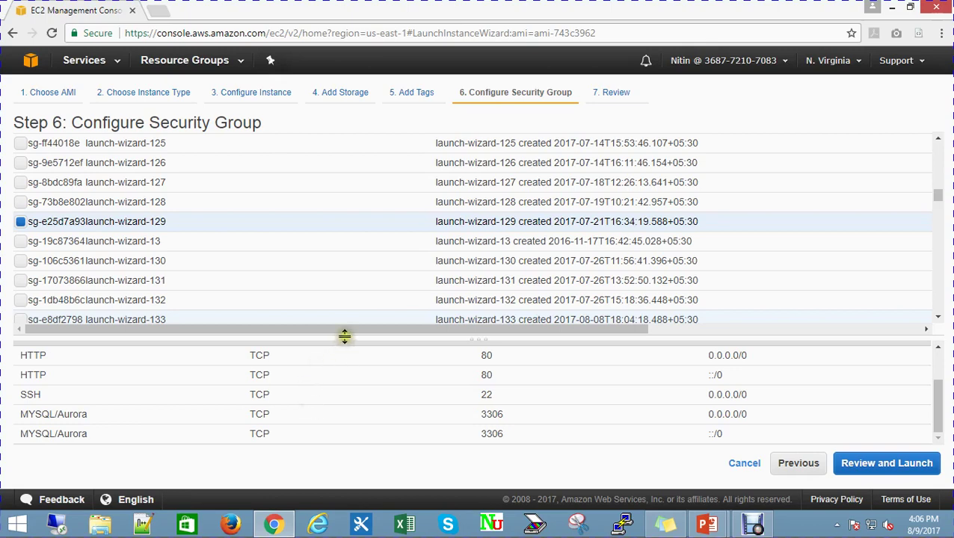
{"action": "left_click_drag", "start_coordinate": [345, 336], "coordinate": [346, 304]}
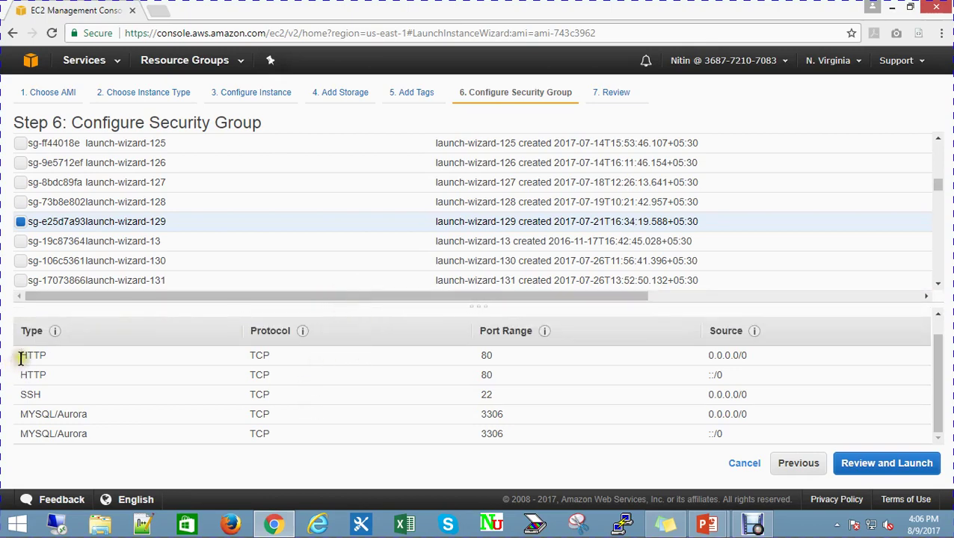
{"action": "left_click_drag", "start_coordinate": [21, 359], "coordinate": [58, 364]}
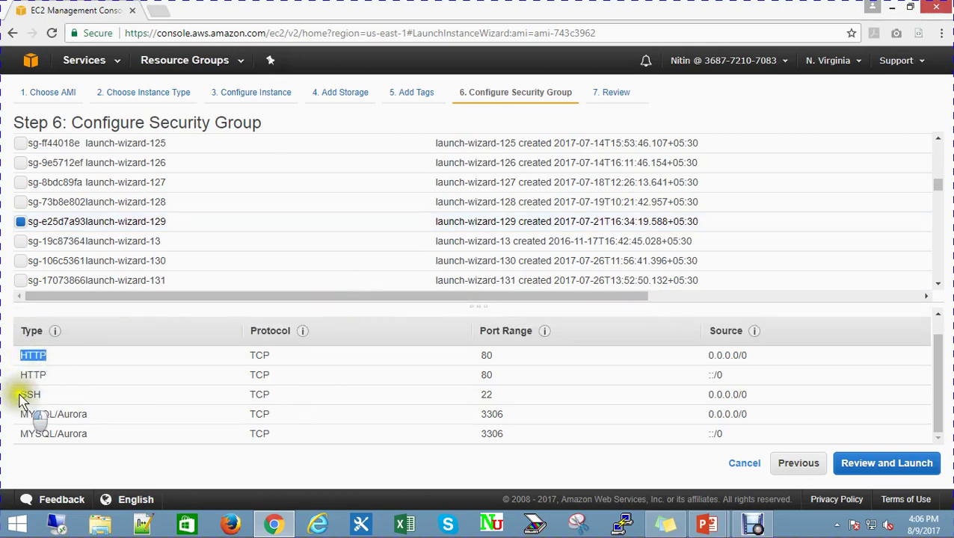
{"action": "left_click_drag", "start_coordinate": [26, 396], "coordinate": [128, 419]}
{"action": "left_click", "coordinate": [138, 419]}
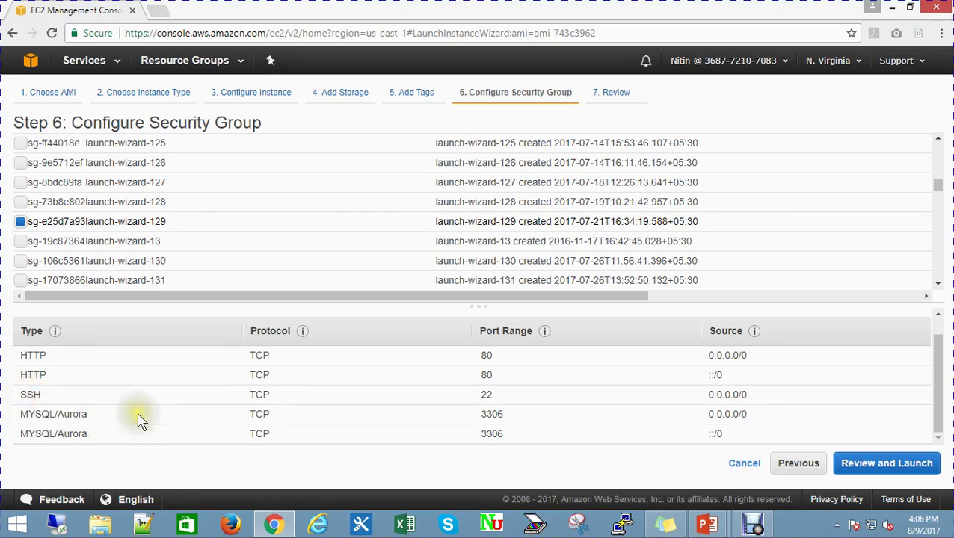
{"action": "left_click", "coordinate": [885, 464]}
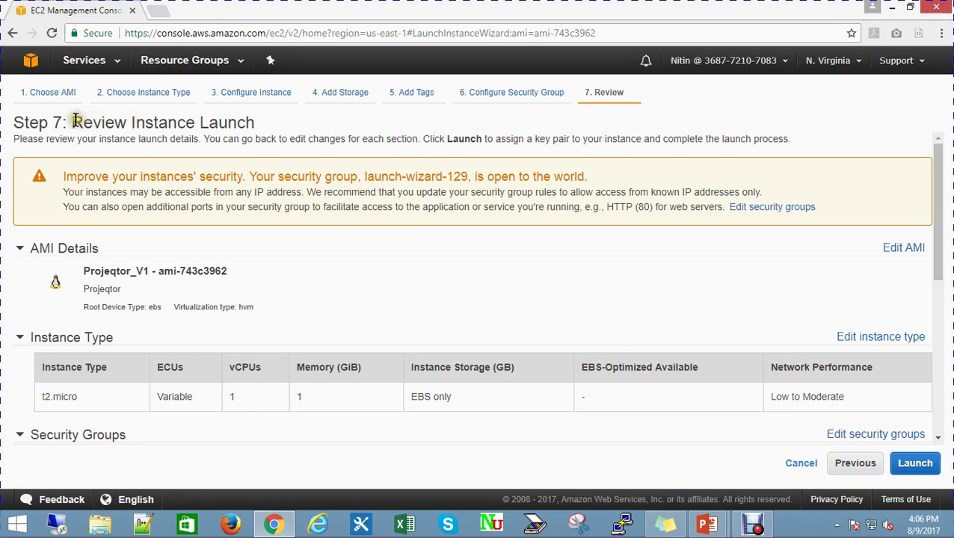
Review the Projeqtor_V1 t2.micro launch summary and start the launch
{"action": "left_click_drag", "start_coordinate": [75, 121], "coordinate": [168, 123]}
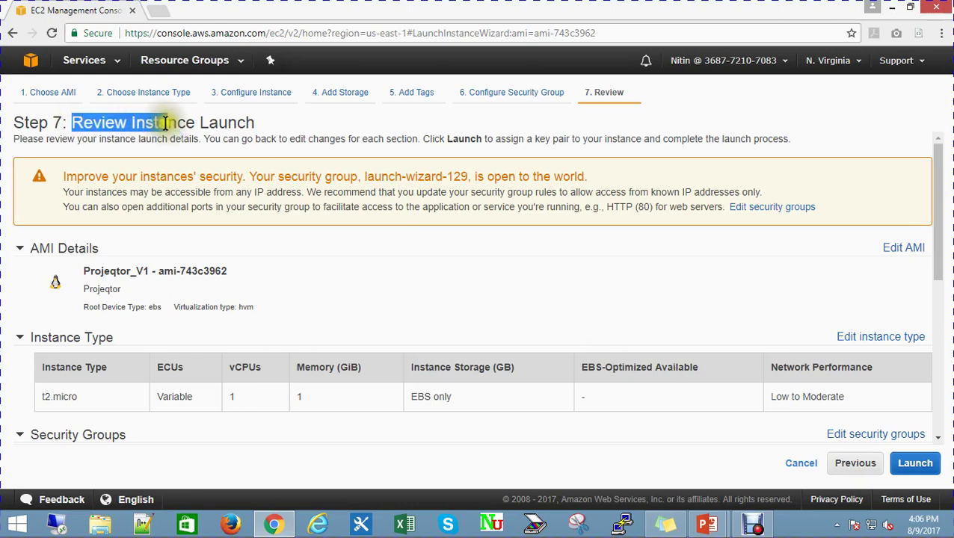
{"action": "left_click", "coordinate": [329, 122]}
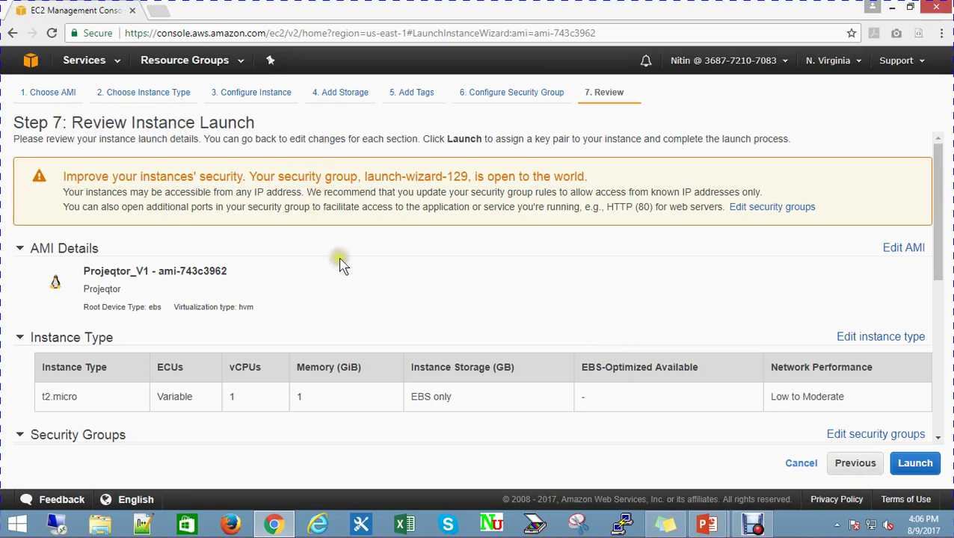
{"action": "scroll", "coordinate": [359, 274], "scroll_direction": "down", "scroll_amount": 1}
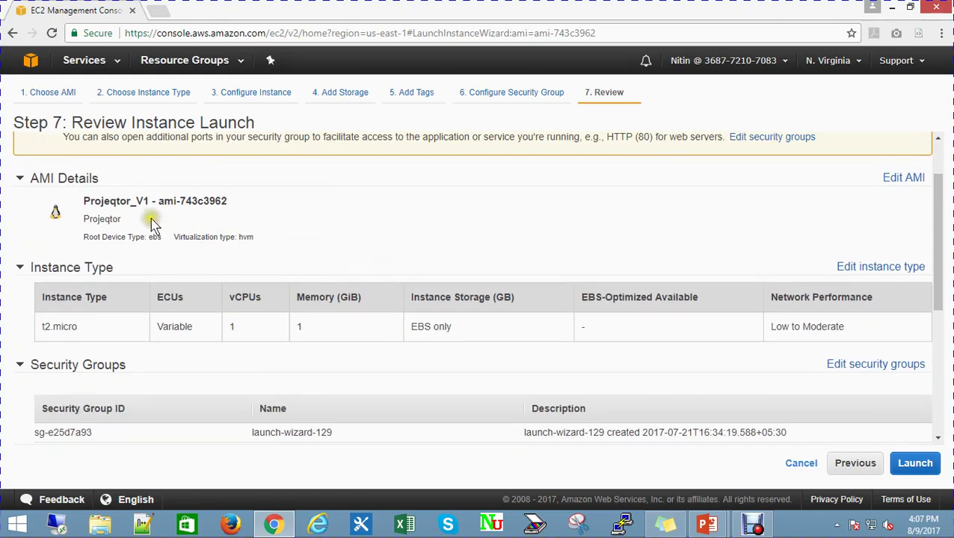
{"action": "scroll", "coordinate": [164, 279], "scroll_direction": "down", "scroll_amount": 1}
{"action": "scroll", "coordinate": [164, 278], "scroll_direction": "down", "scroll_amount": 3}
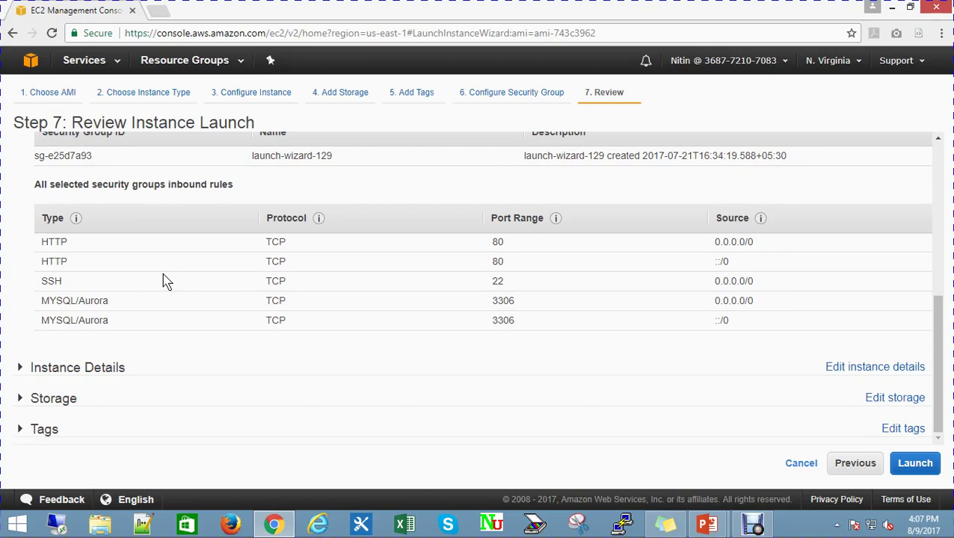
{"action": "scroll", "coordinate": [165, 278], "scroll_direction": "up", "scroll_amount": 4}
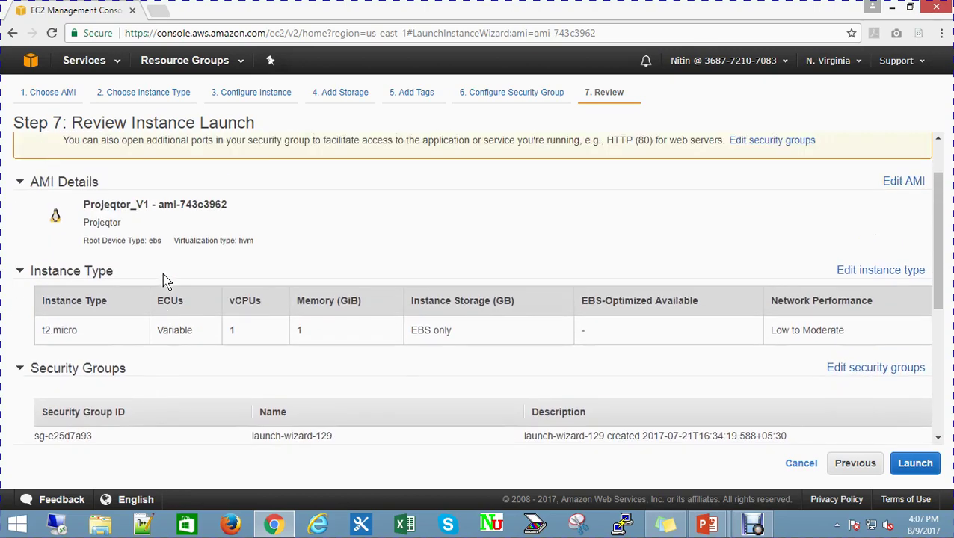
{"action": "left_click", "coordinate": [915, 463]}
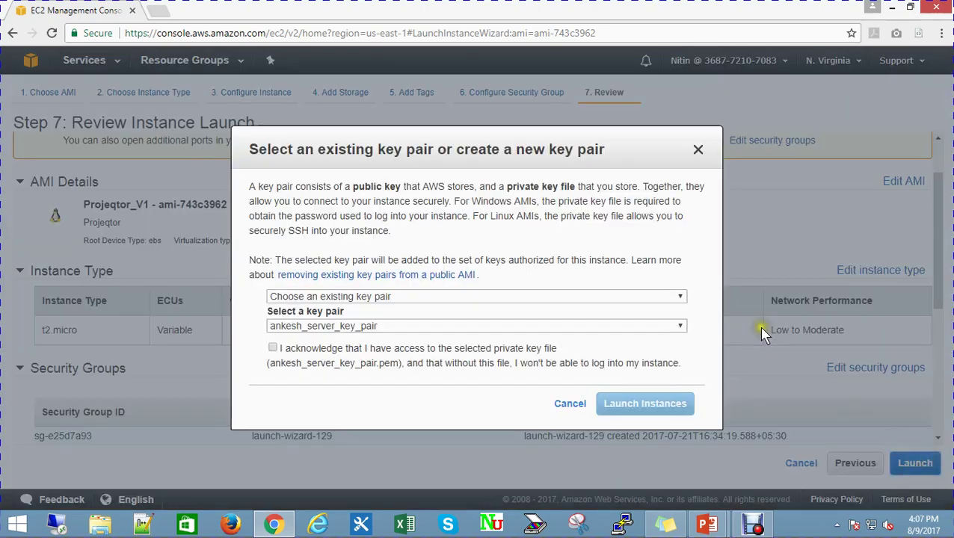
Pick existing key pair Projeqtor_New_v1, acknowledge holding its private key, and launch
{"action": "left_click", "coordinate": [446, 300]}
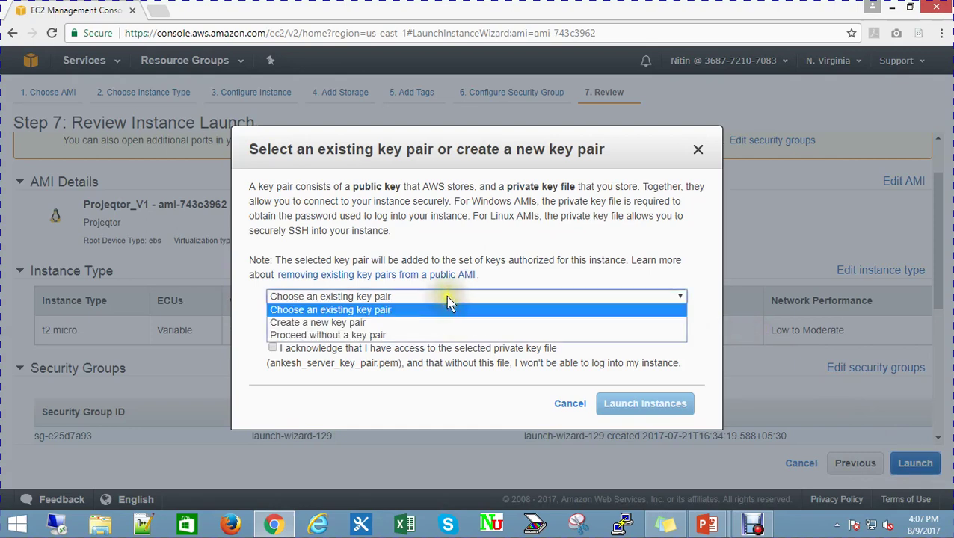
{"action": "left_click", "coordinate": [529, 336]}
{"action": "left_click", "coordinate": [527, 311]}
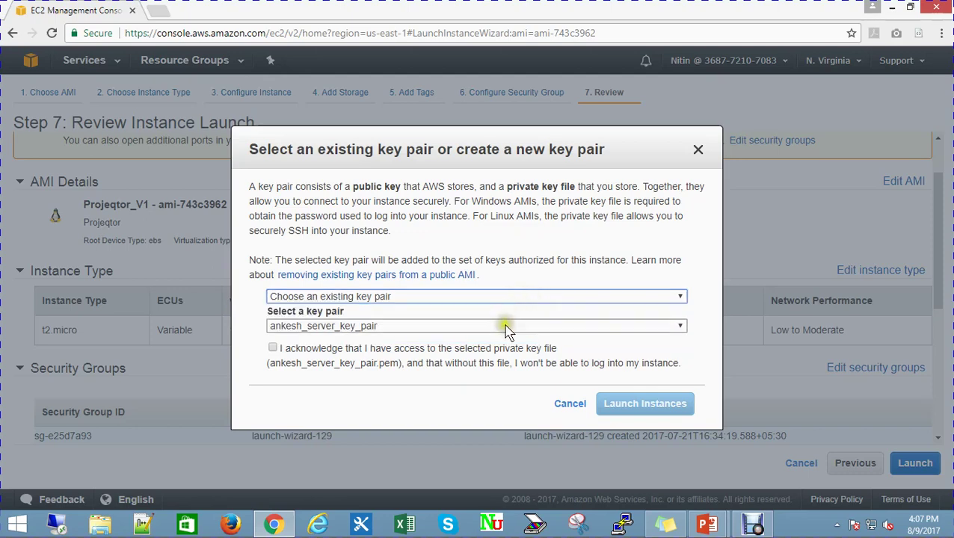
{"action": "left_click", "coordinate": [504, 325]}
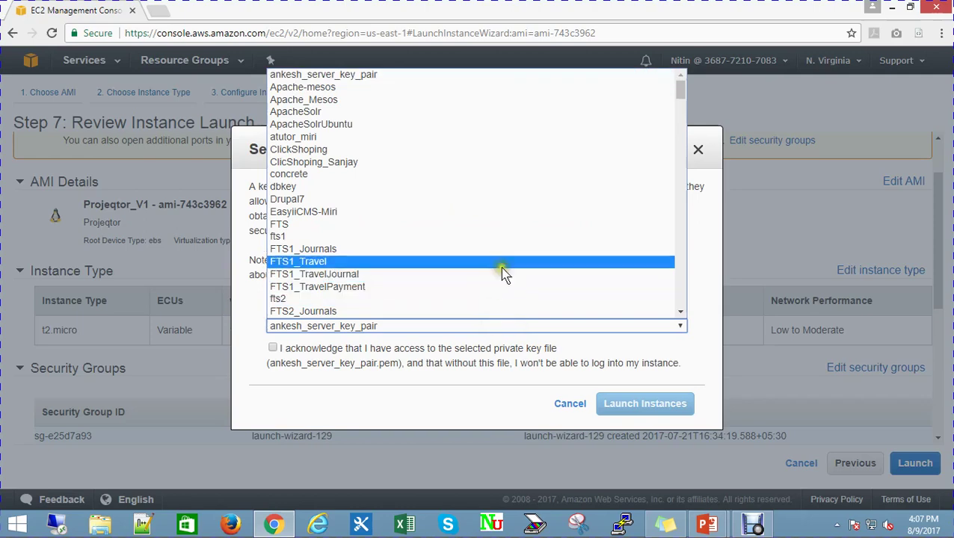
{"action": "scroll", "coordinate": [503, 273], "scroll_direction": "down", "scroll_amount": 15}
{"action": "scroll", "coordinate": [503, 272], "scroll_direction": "down", "scroll_amount": 15}
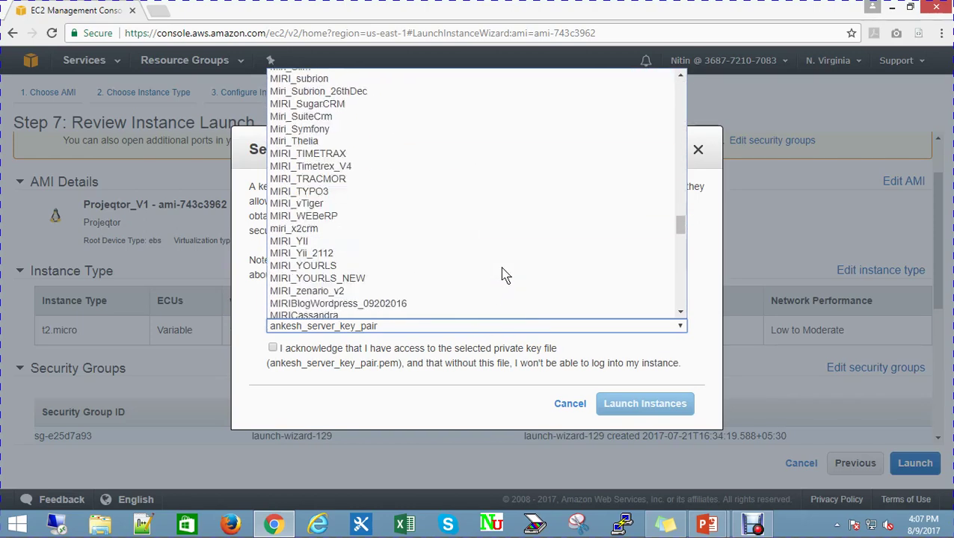
{"action": "scroll", "coordinate": [503, 275], "scroll_direction": "down", "scroll_amount": 6}
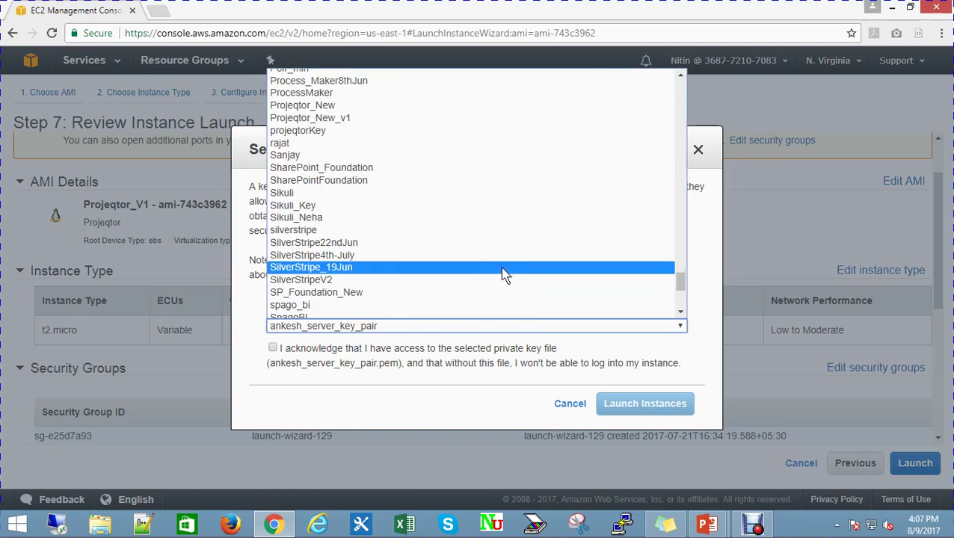
{"action": "scroll", "coordinate": [503, 274], "scroll_direction": "down", "scroll_amount": 8}
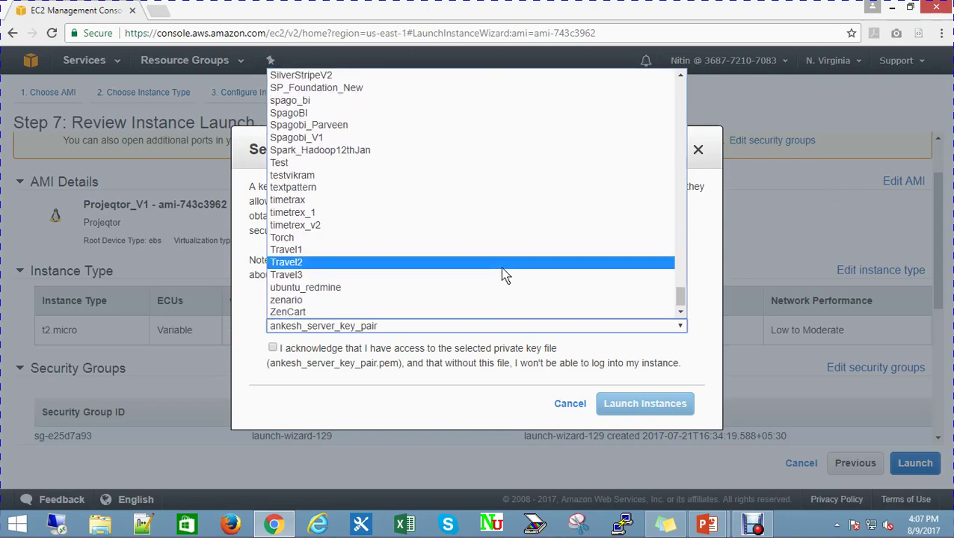
{"action": "scroll", "coordinate": [503, 275], "scroll_direction": "up", "scroll_amount": 8}
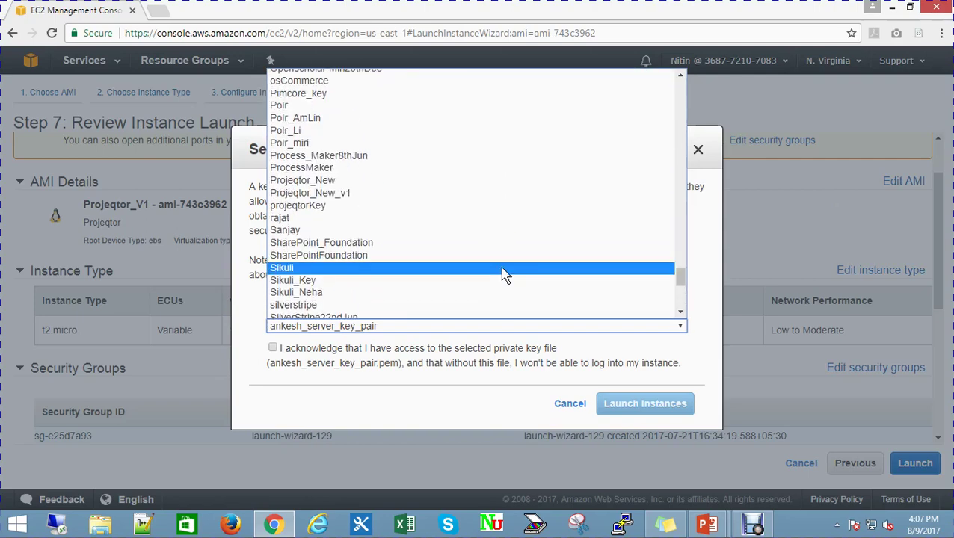
{"action": "left_click", "coordinate": [454, 192]}
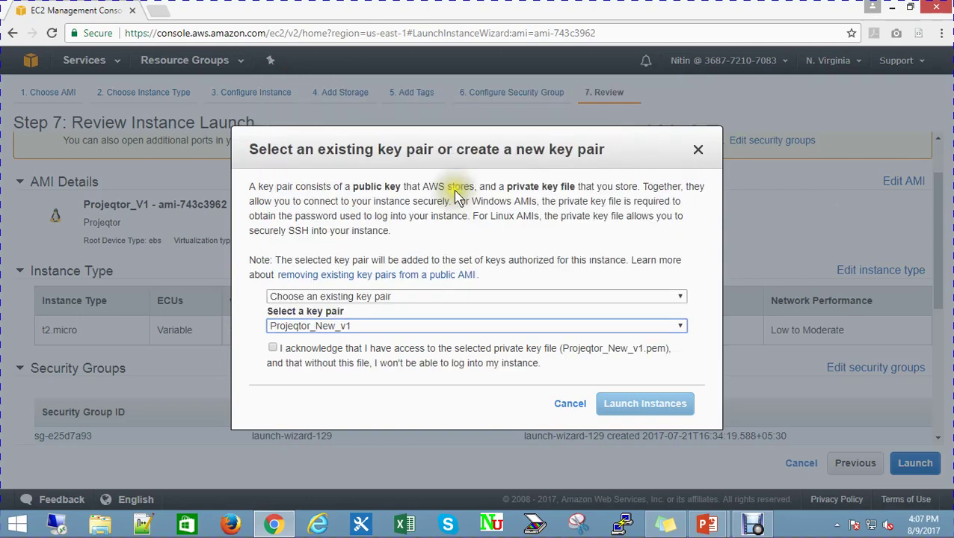
{"action": "left_click", "coordinate": [273, 349]}
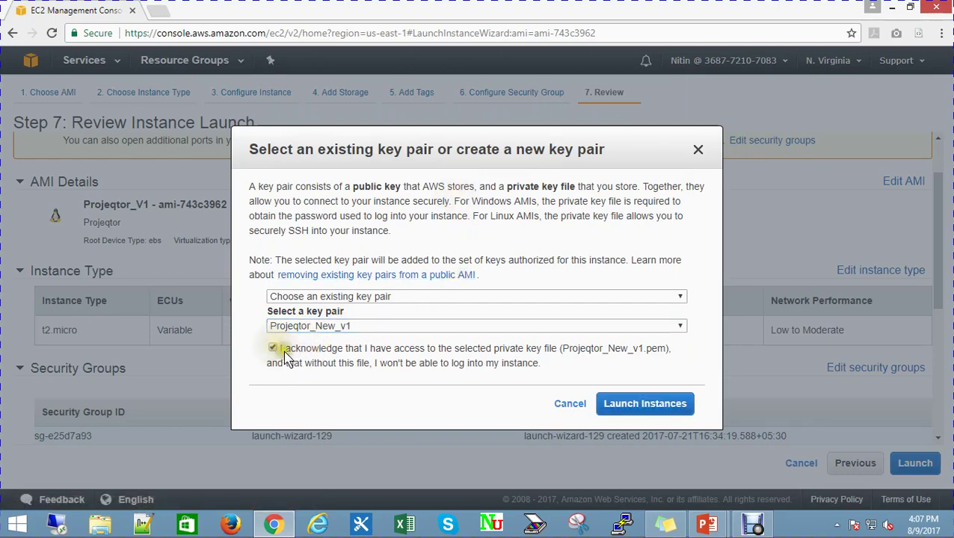
{"action": "left_click", "coordinate": [648, 408]}
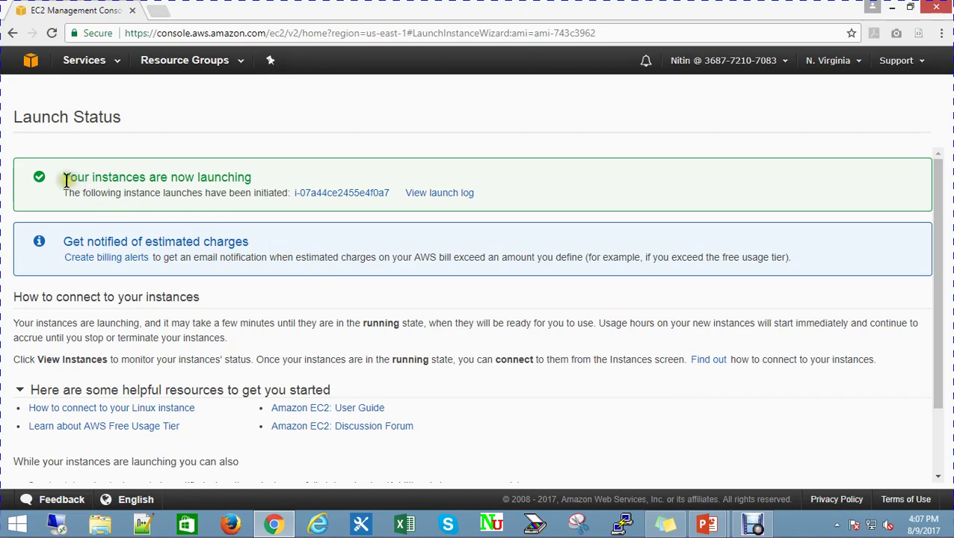
Follow the new instance's ID link to its pending entry in the Instances list
{"action": "left_click_drag", "start_coordinate": [64, 177], "coordinate": [313, 176]}
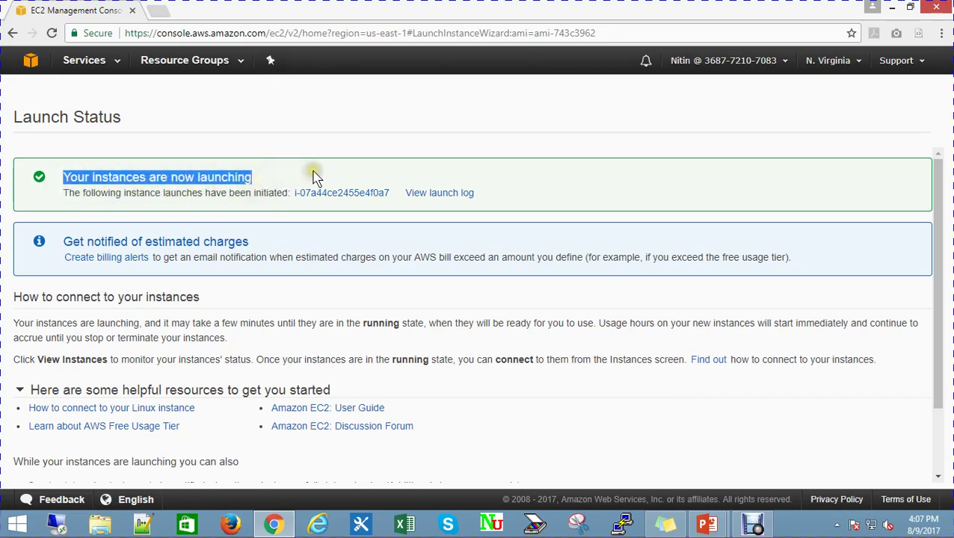
{"action": "left_click", "coordinate": [314, 178]}
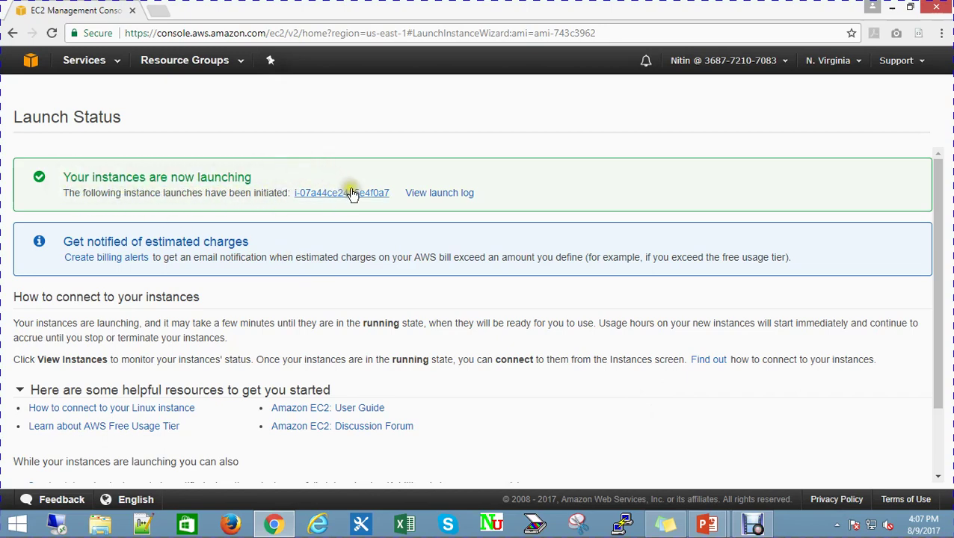
{"action": "left_click", "coordinate": [352, 192]}
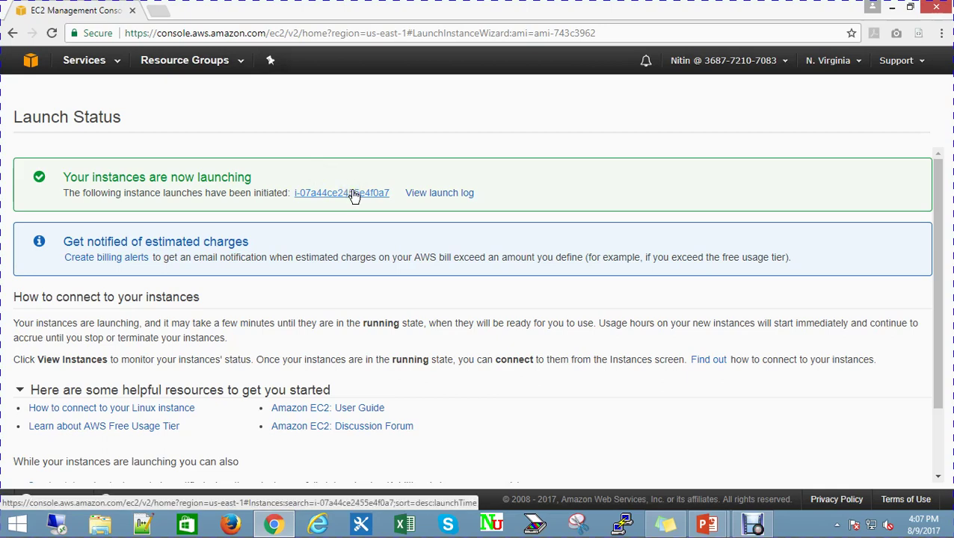
{"action": "left_click", "coordinate": [354, 193]}
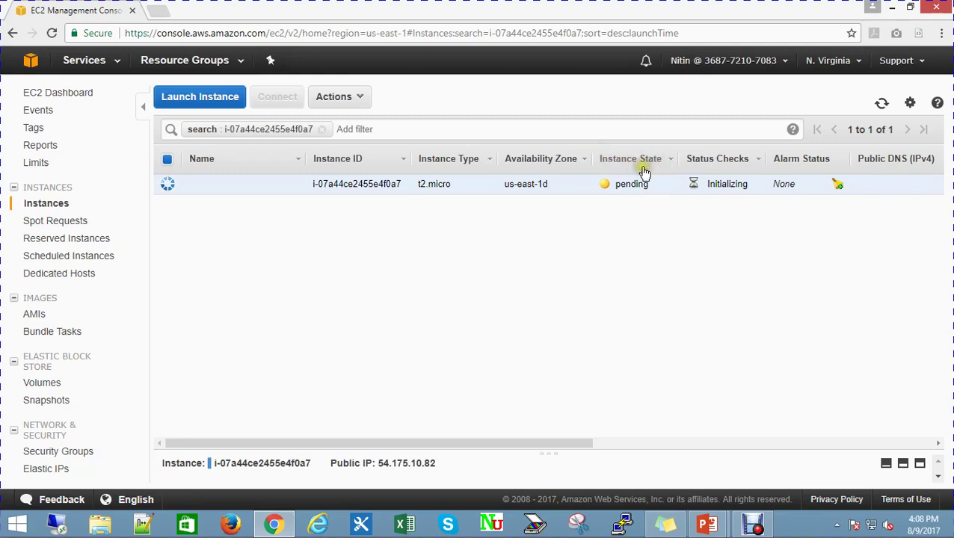
Reload the Instances list until the instance is running with public IP 54.175.10.82
{"action": "left_click_drag", "start_coordinate": [615, 184], "coordinate": [650, 196]}
{"action": "left_click", "coordinate": [655, 225]}
{"action": "left_click_drag", "start_coordinate": [704, 184], "coordinate": [773, 213]}
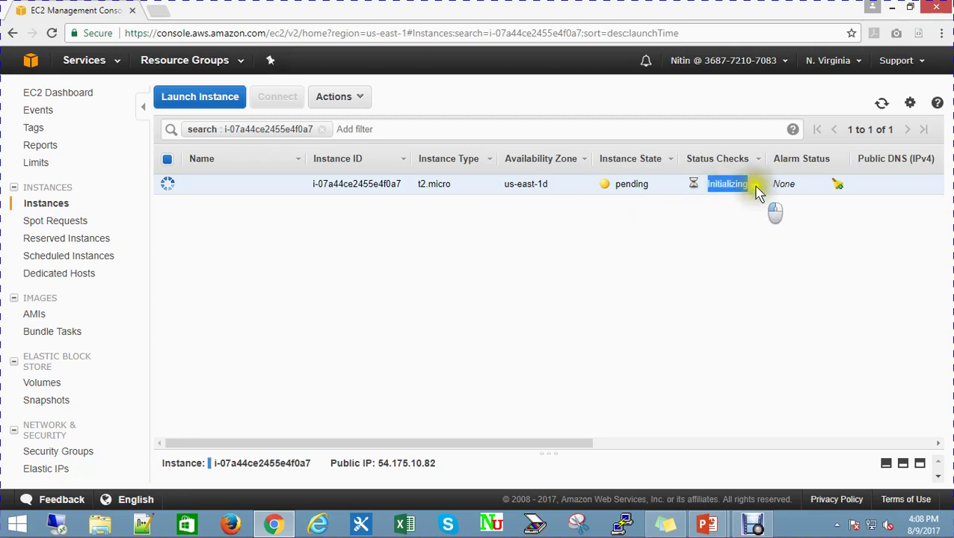
{"action": "left_click", "coordinate": [727, 217]}
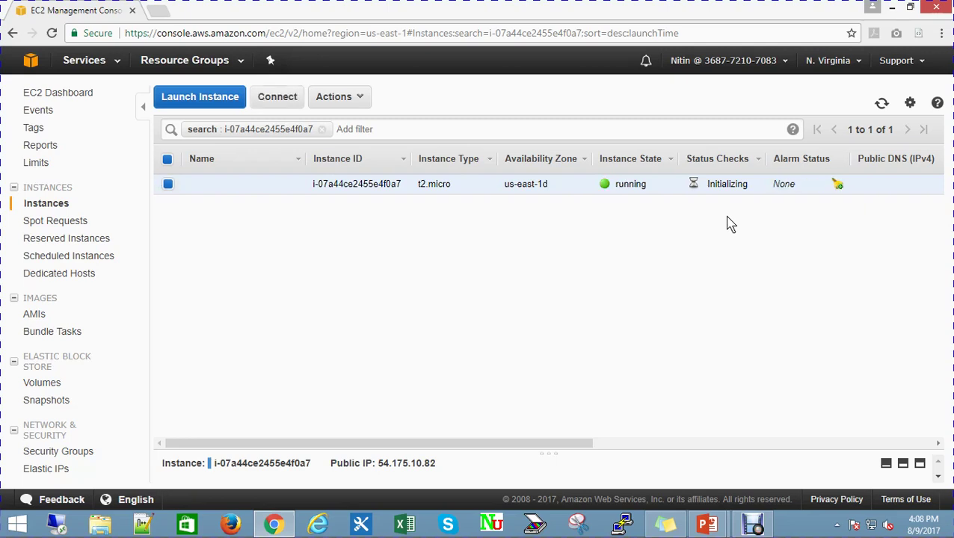
{"action": "left_click", "coordinate": [681, 32]}
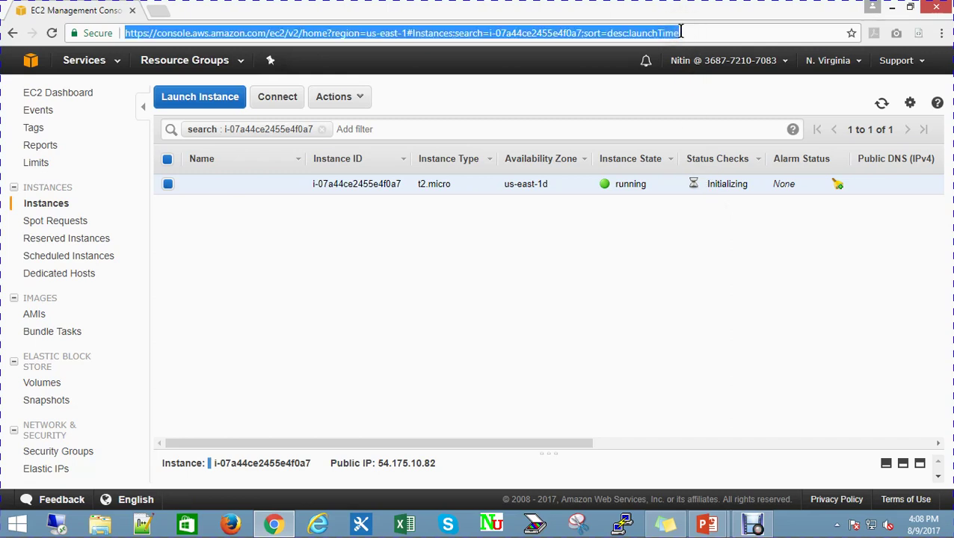
{"action": "key", "text": "Return"}
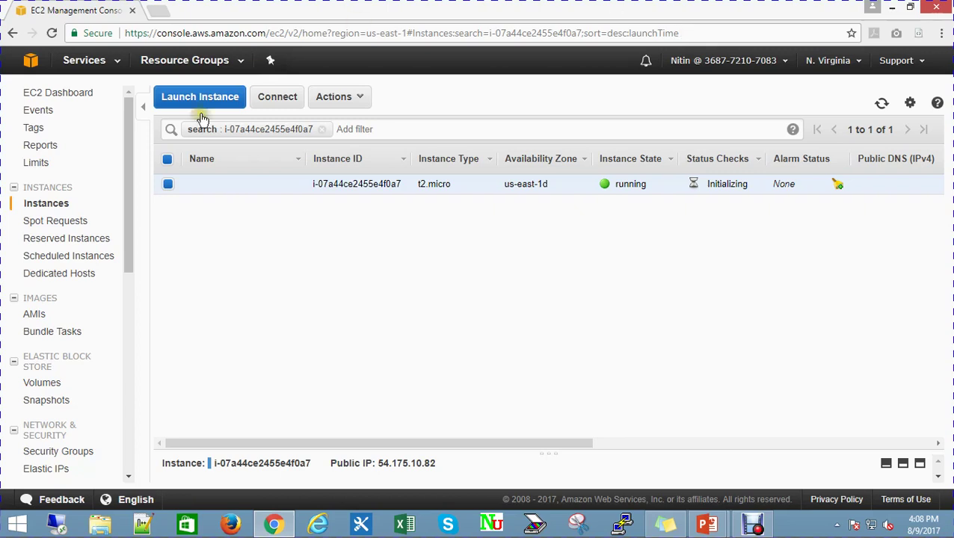
{"action": "mouse_move", "coordinate": [220, 185]}
{"action": "left_click_drag", "start_coordinate": [549, 449], "coordinate": [548, 308]}
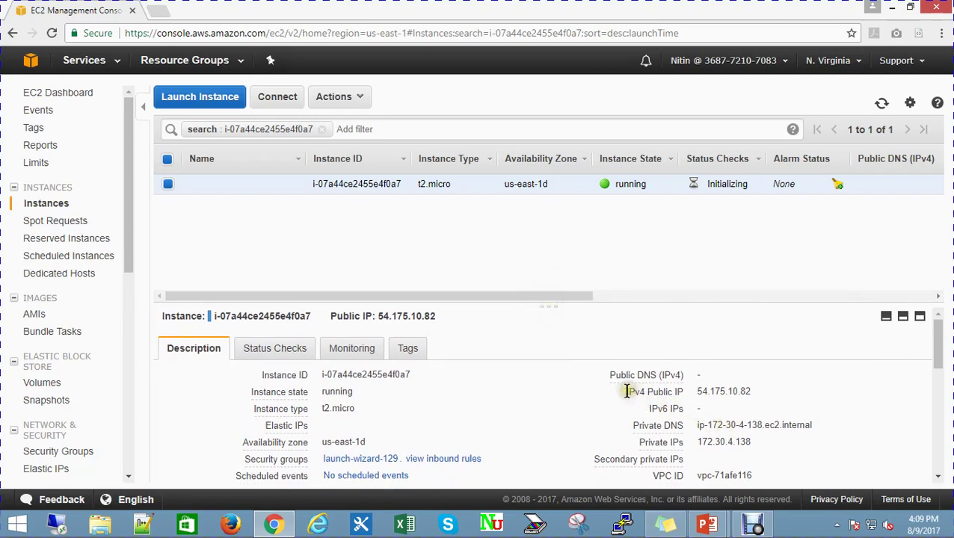
Copy the IPv4 public IP 54.175.10.82 from the instance description
{"action": "left_click_drag", "start_coordinate": [627, 392], "coordinate": [758, 390]}
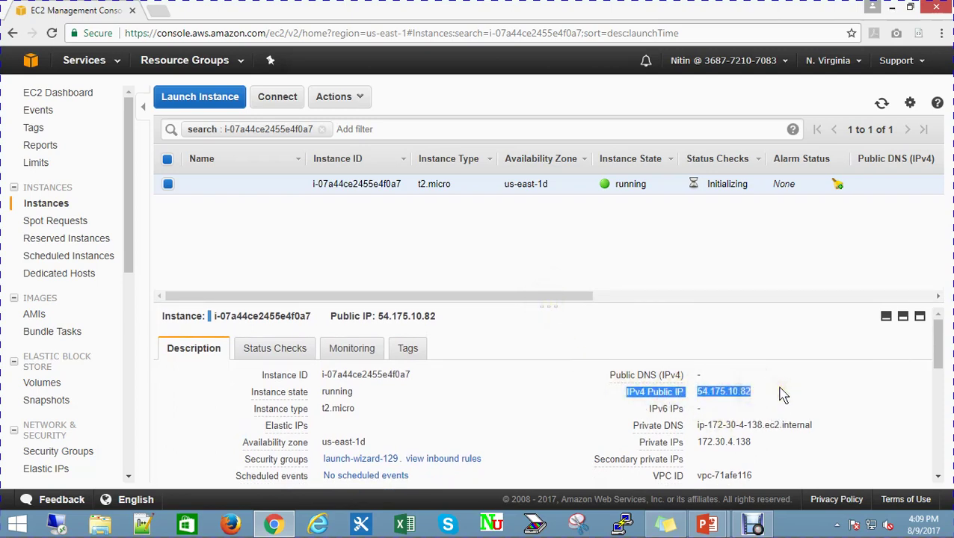
{"action": "left_click", "coordinate": [781, 393]}
{"action": "double_click", "coordinate": [709, 392]}
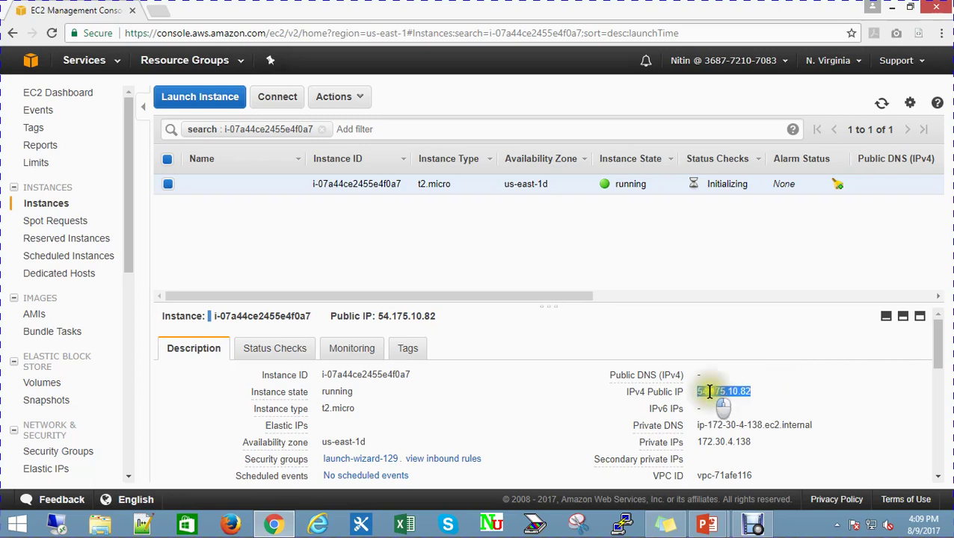
{"action": "right_click", "coordinate": [722, 394]}
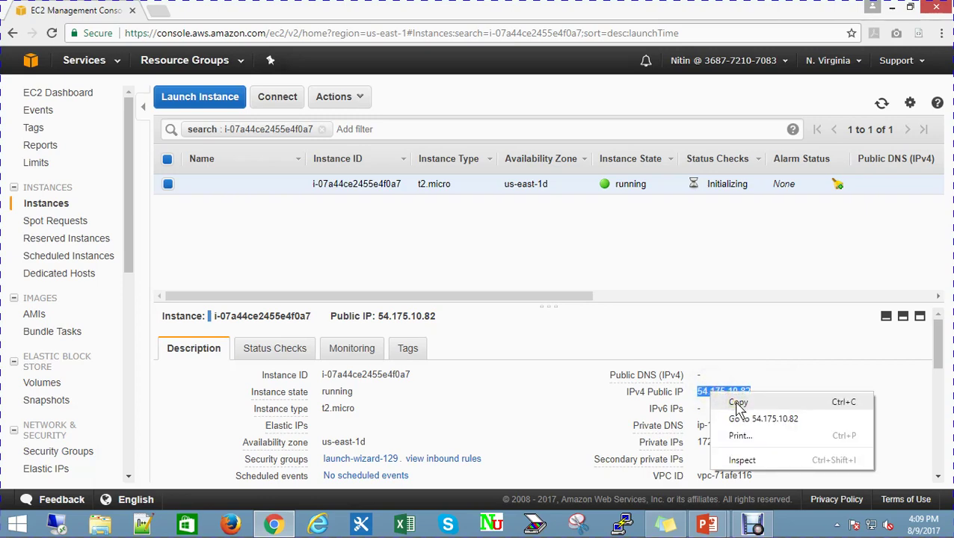
{"action": "left_click", "coordinate": [790, 404]}
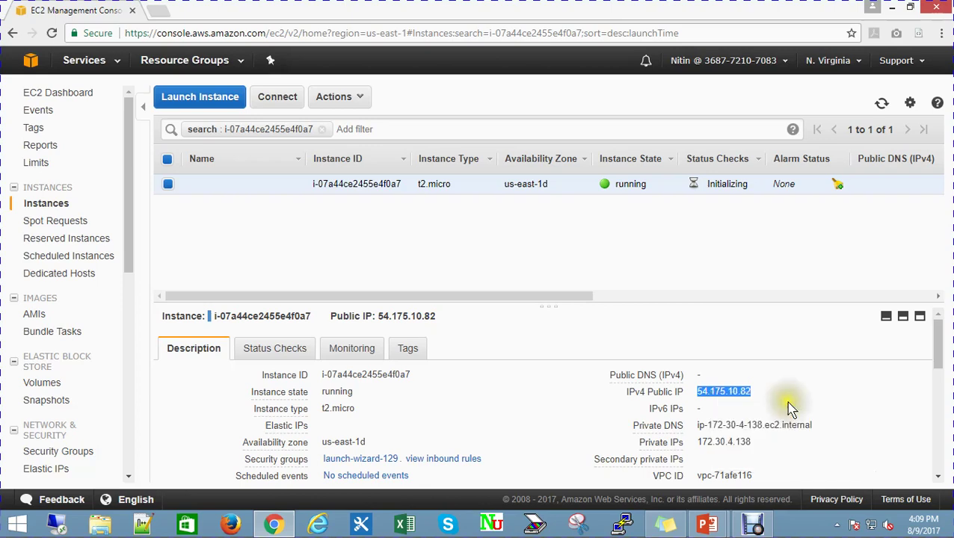
{"action": "left_click", "coordinate": [604, 406]}
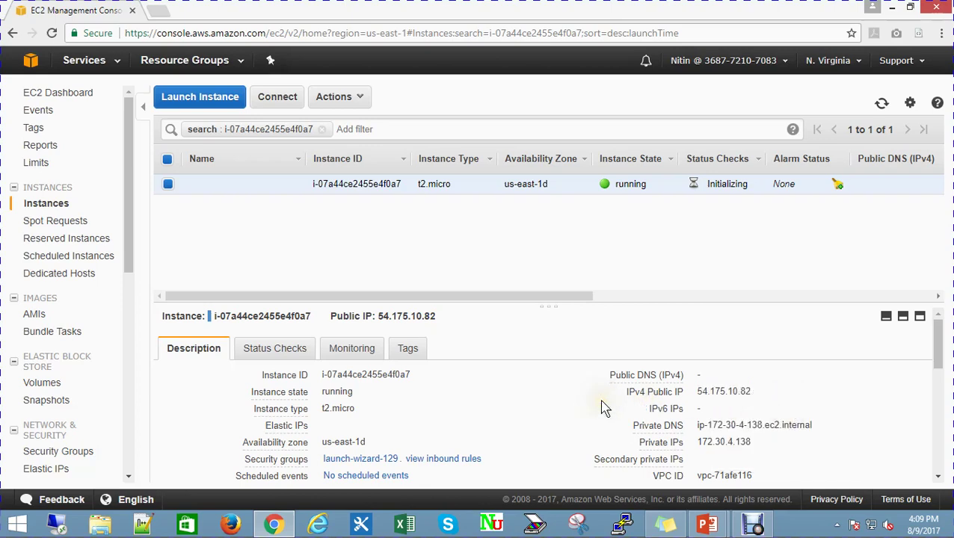
Launch PuTTY by searching 'putty' from the Windows Start screen
{"action": "key", "text": "super"}
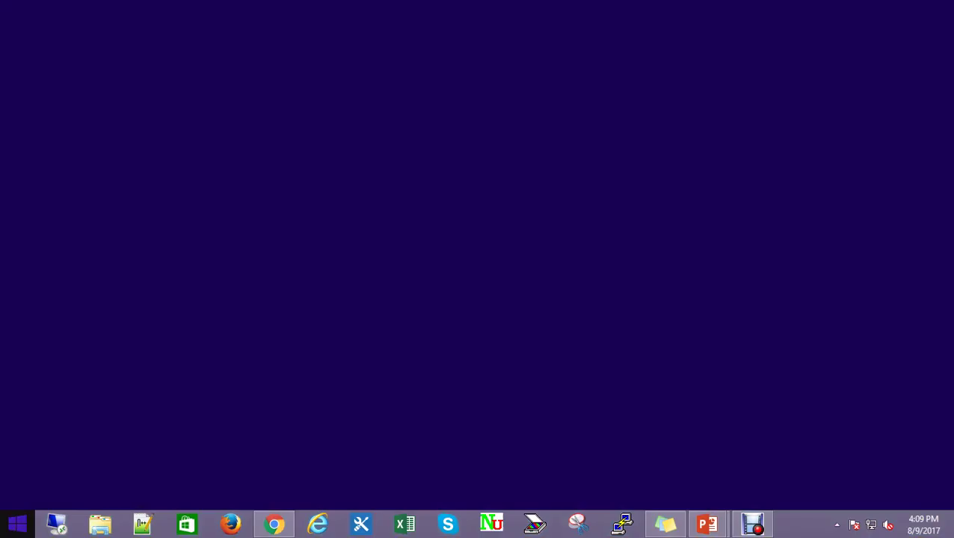
{"action": "type", "text": "putty"}
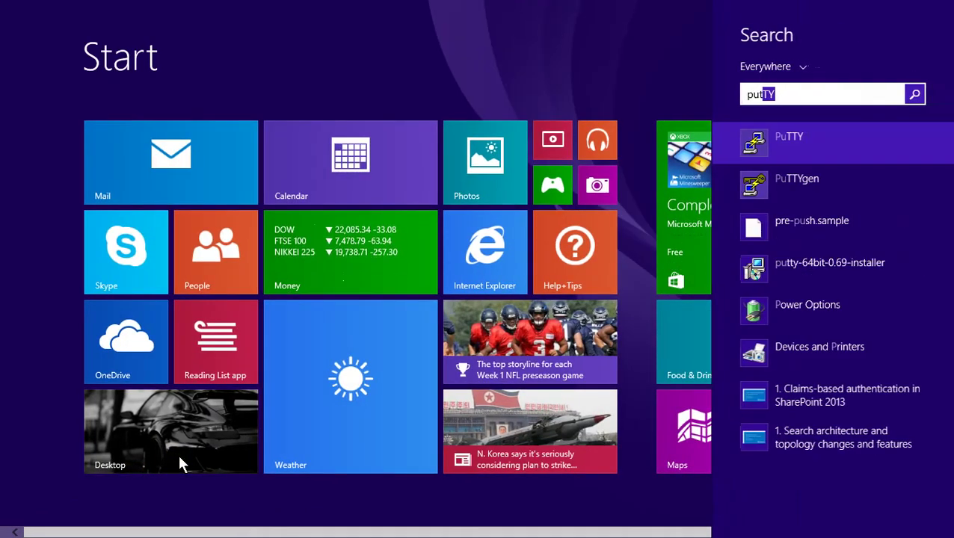
{"action": "key", "text": "Return"}
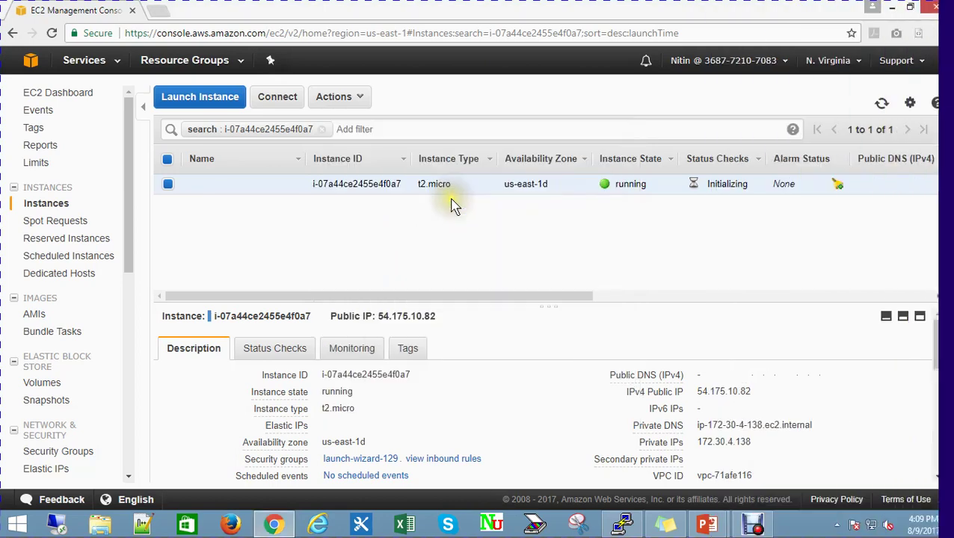
Paste the public IP 54.175.10.82 into PuTTY's Host Name field
{"action": "left_click", "coordinate": [625, 526]}
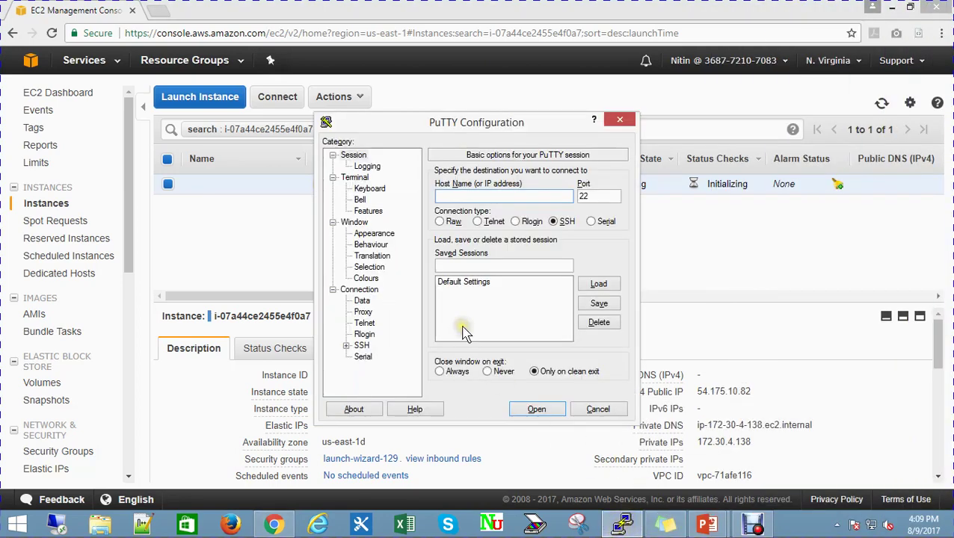
{"action": "right_click", "coordinate": [445, 198]}
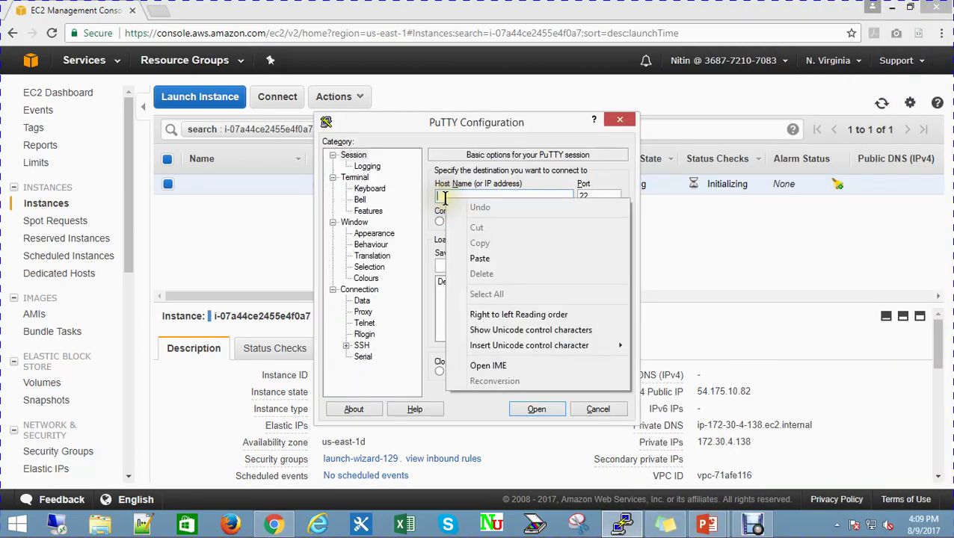
{"action": "left_click", "coordinate": [485, 260]}
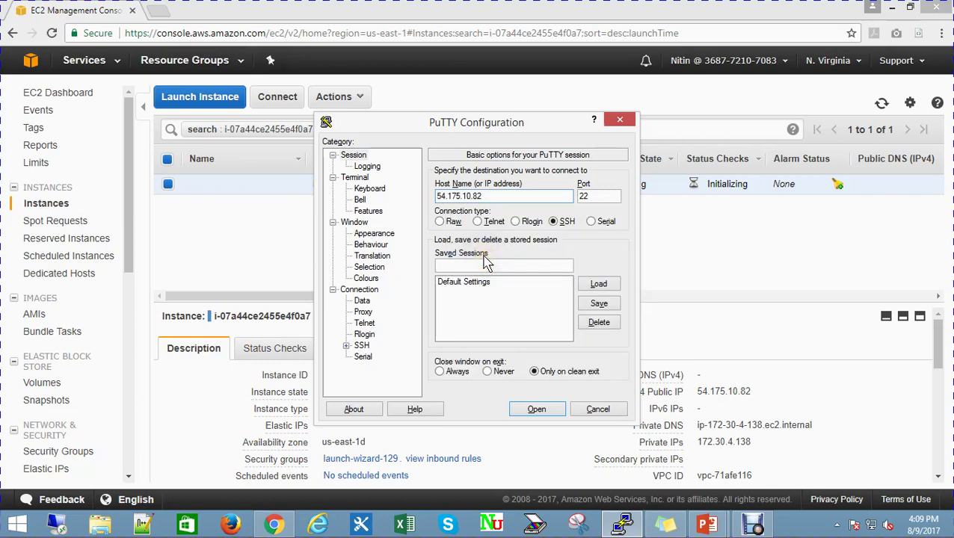
Set D:\AWS\Projeqtor_New_v1.ppk as the SSH auth private key and open the connection
{"action": "left_click", "coordinate": [347, 345]}
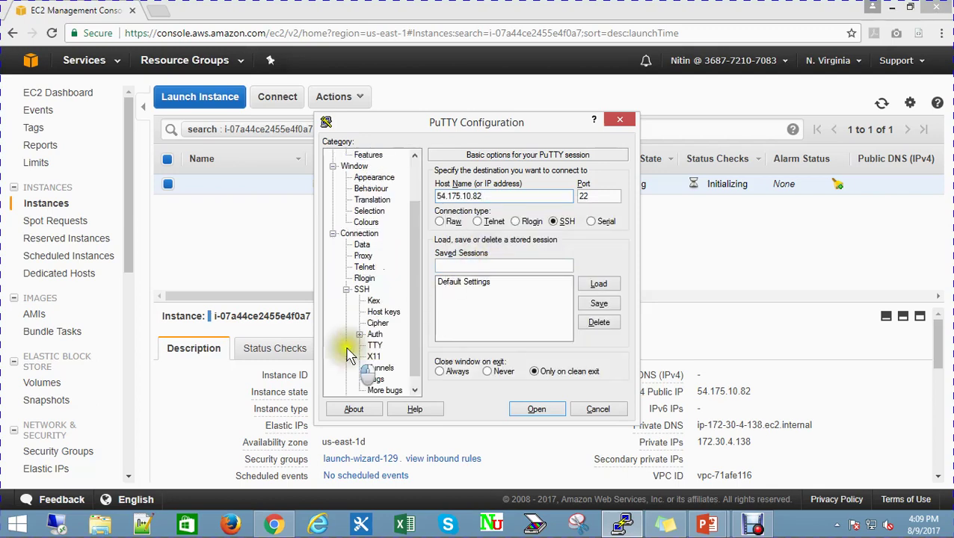
{"action": "left_click", "coordinate": [374, 335]}
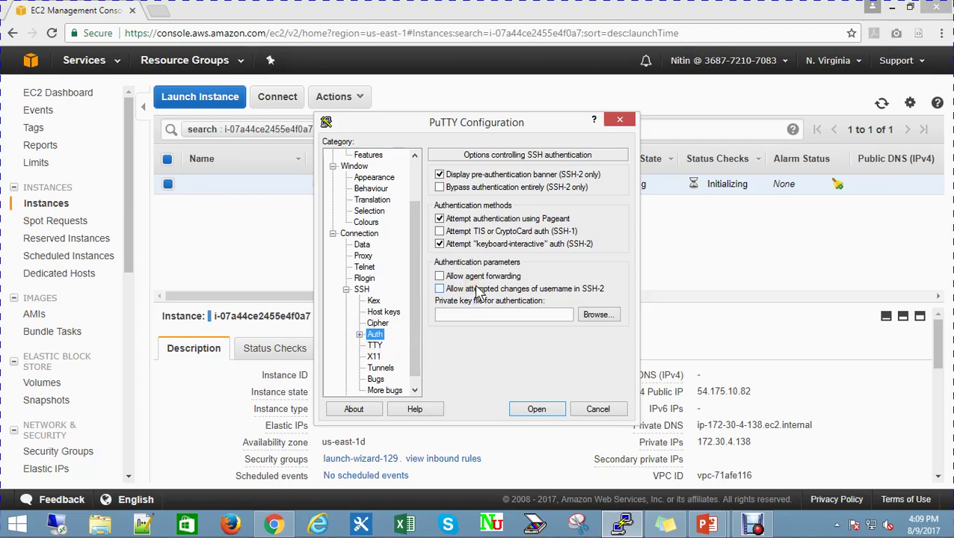
{"action": "left_click", "coordinate": [598, 315]}
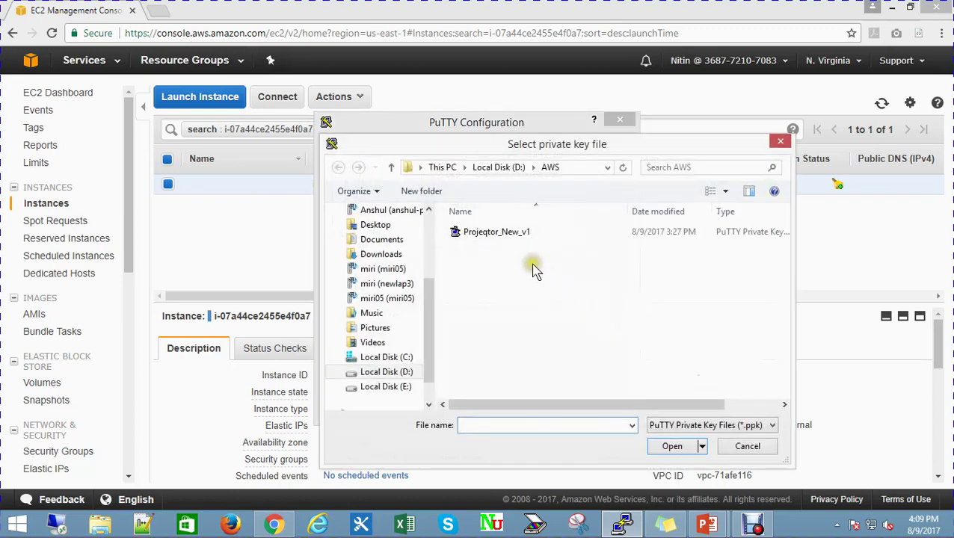
{"action": "left_click", "coordinate": [516, 234]}
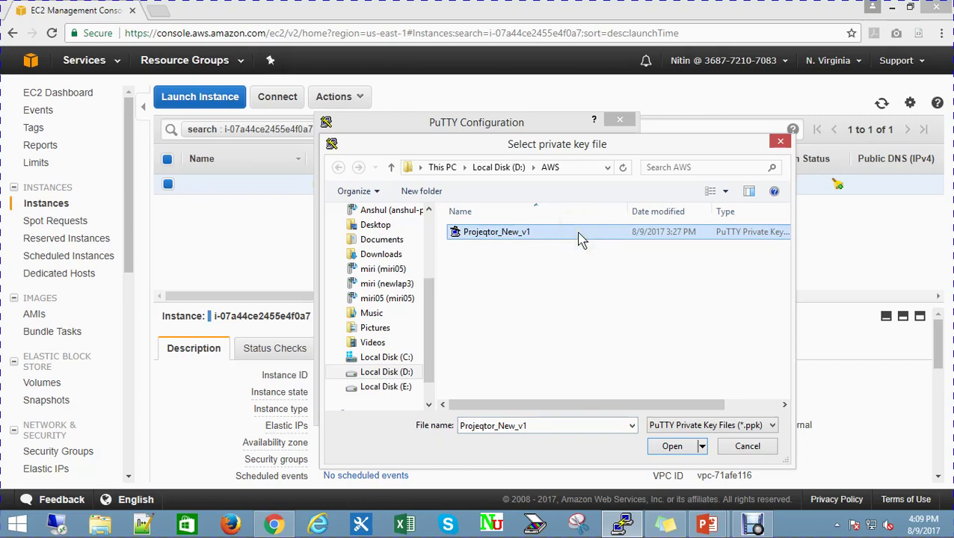
{"action": "left_click", "coordinate": [672, 447]}
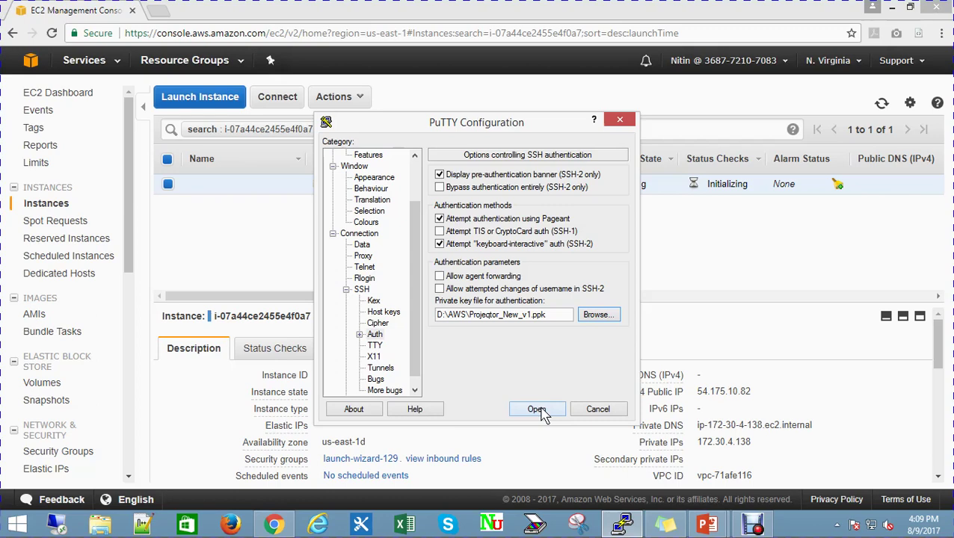
{"action": "left_click", "coordinate": [540, 413]}
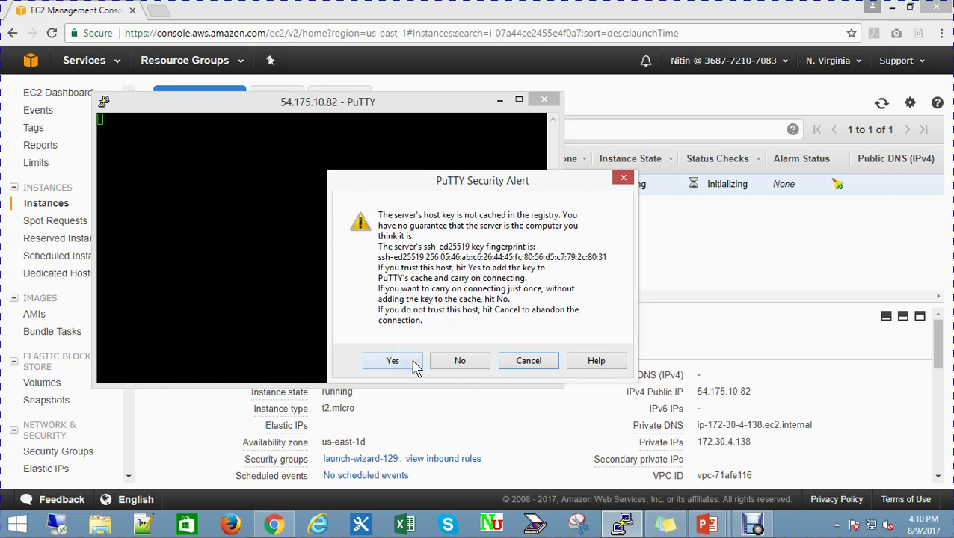
Accept the server's host key, then move the terminal aside and minimize it
{"action": "left_click", "coordinate": [393, 361]}
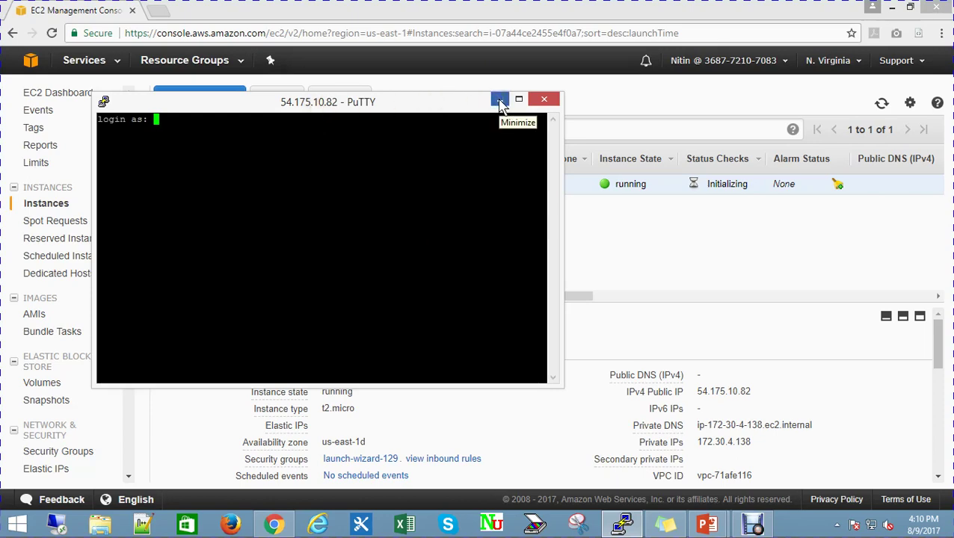
{"action": "left_click_drag", "start_coordinate": [448, 101], "coordinate": [545, 254]}
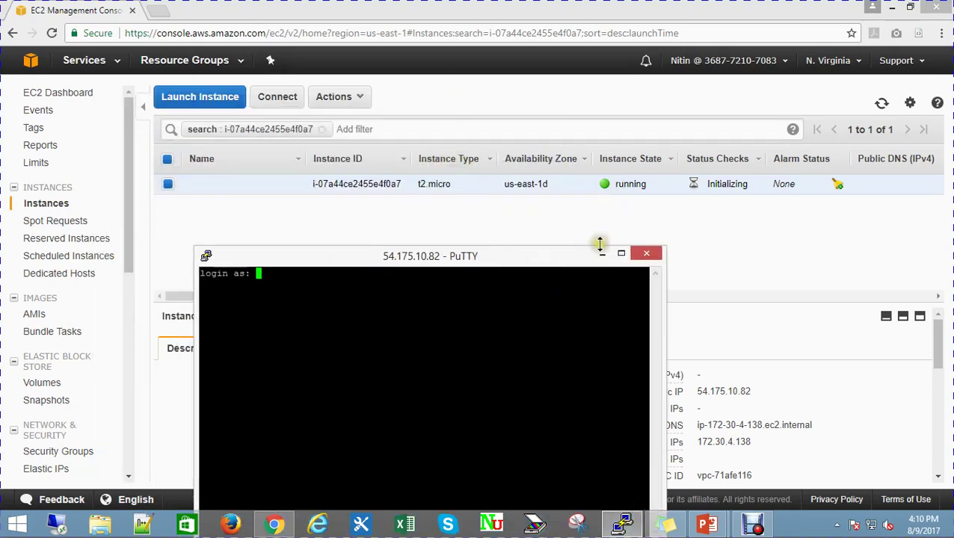
{"action": "left_click", "coordinate": [601, 253]}
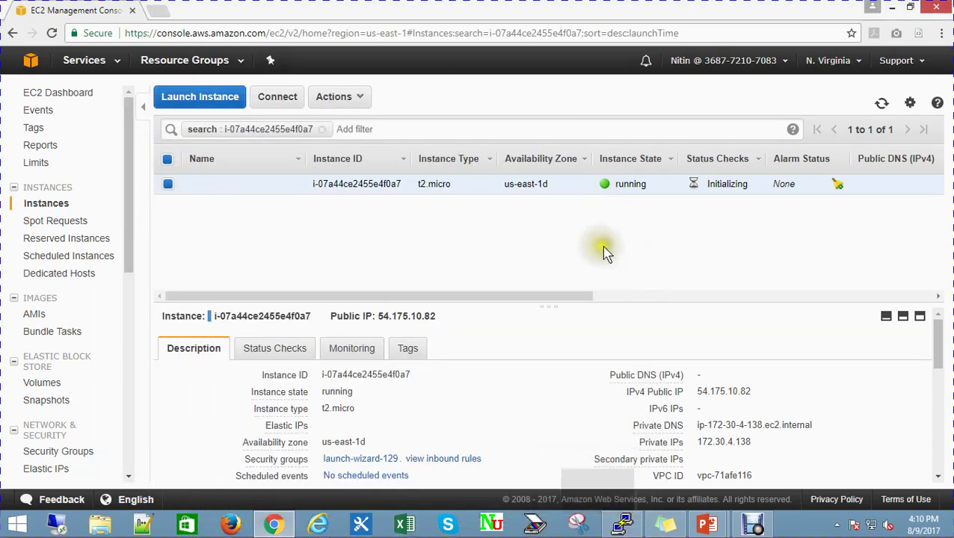
Reload the Instances page three times until the instance shows running with checks initializing
{"action": "triple_click", "coordinate": [719, 185]}
{"action": "left_click", "coordinate": [665, 227]}
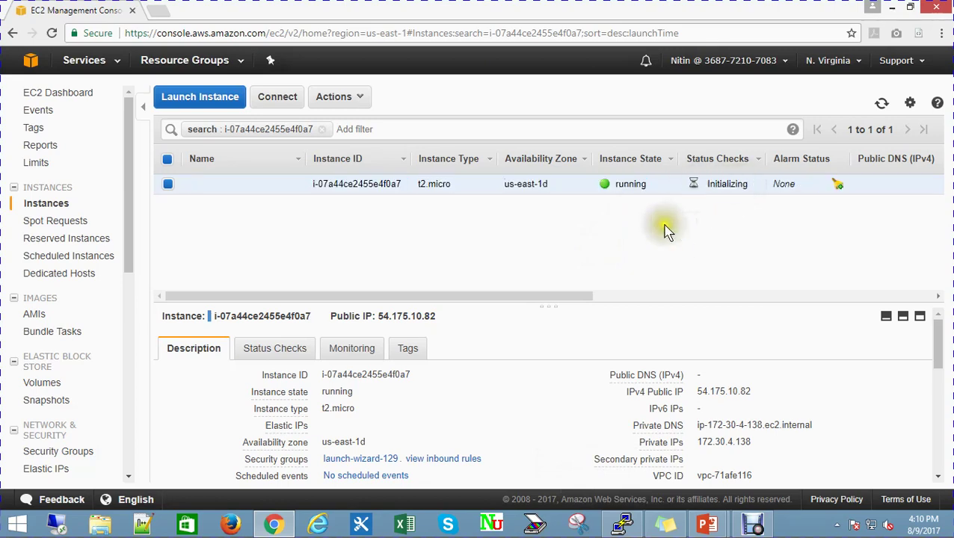
{"action": "left_click", "coordinate": [487, 39]}
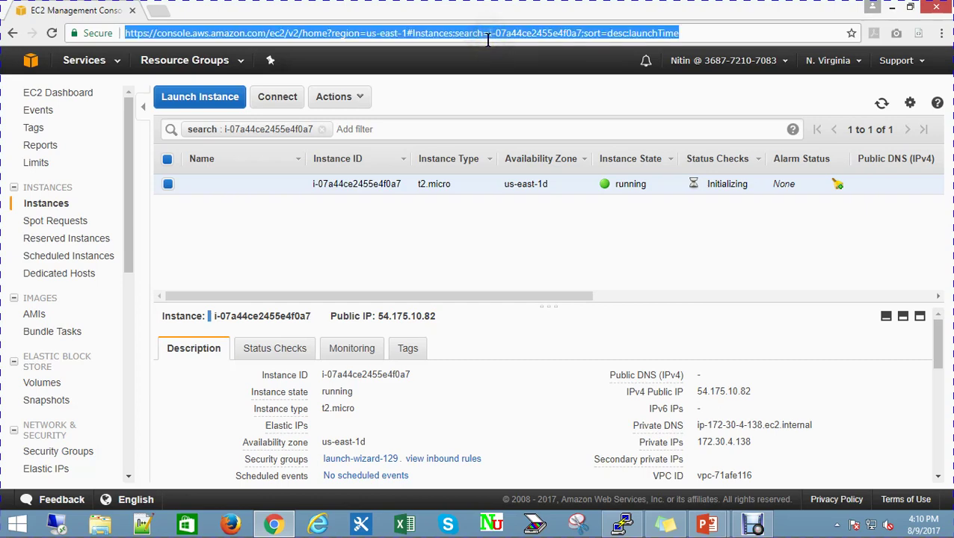
{"action": "key", "text": "Return"}
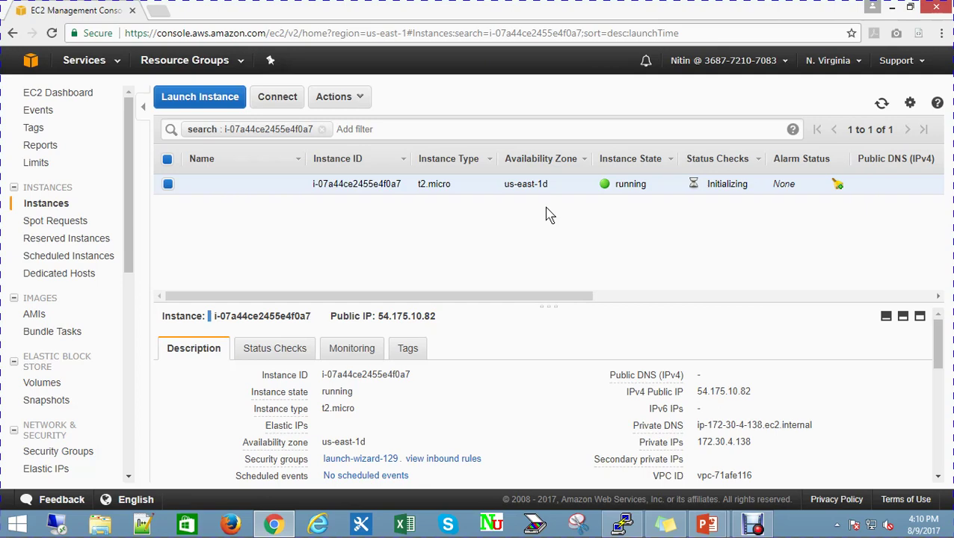
{"action": "left_click", "coordinate": [728, 33]}
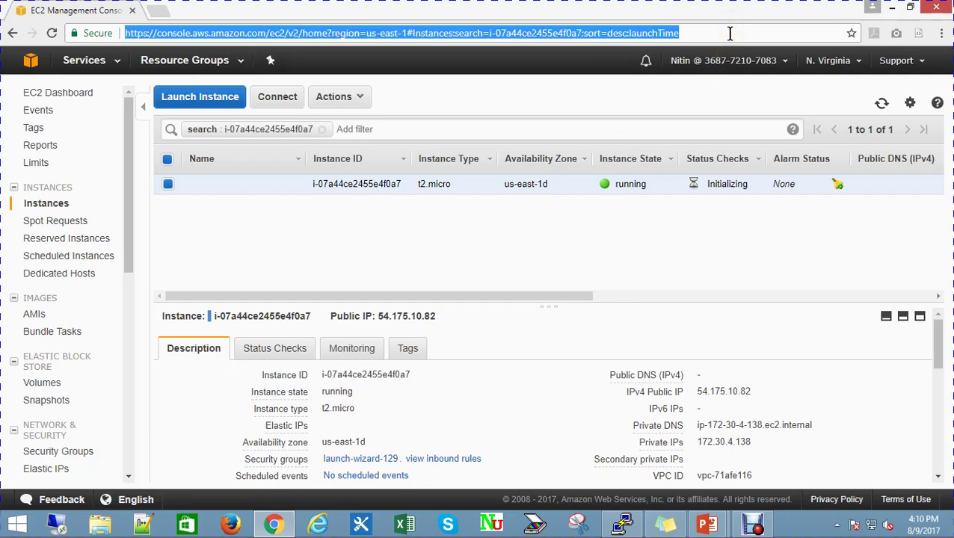
{"action": "key", "text": "Return"}
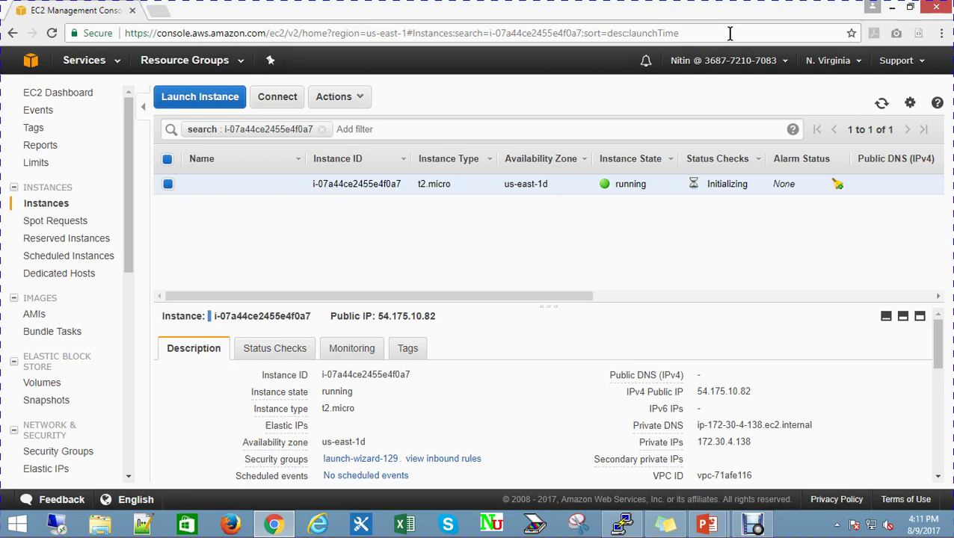
{"action": "left_click", "coordinate": [730, 33]}
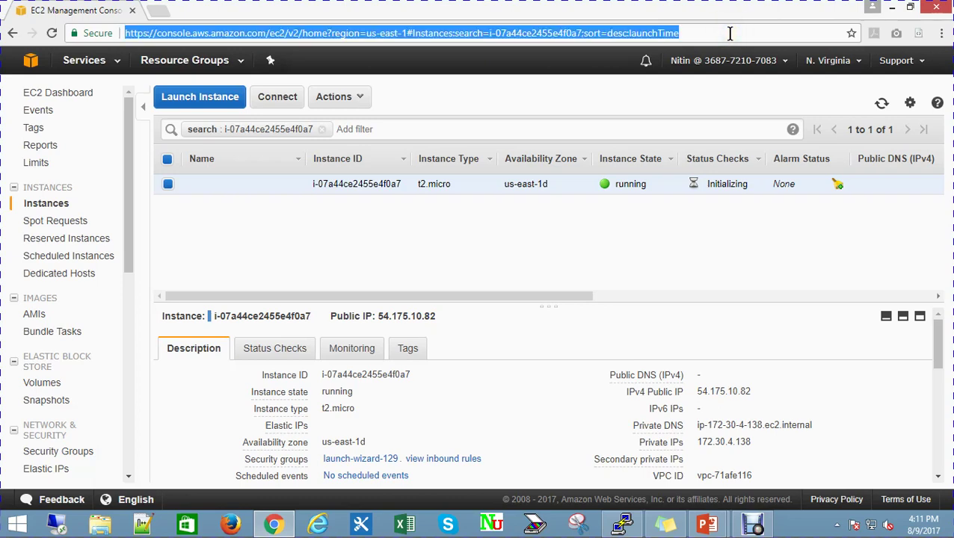
{"action": "key", "text": "Return"}
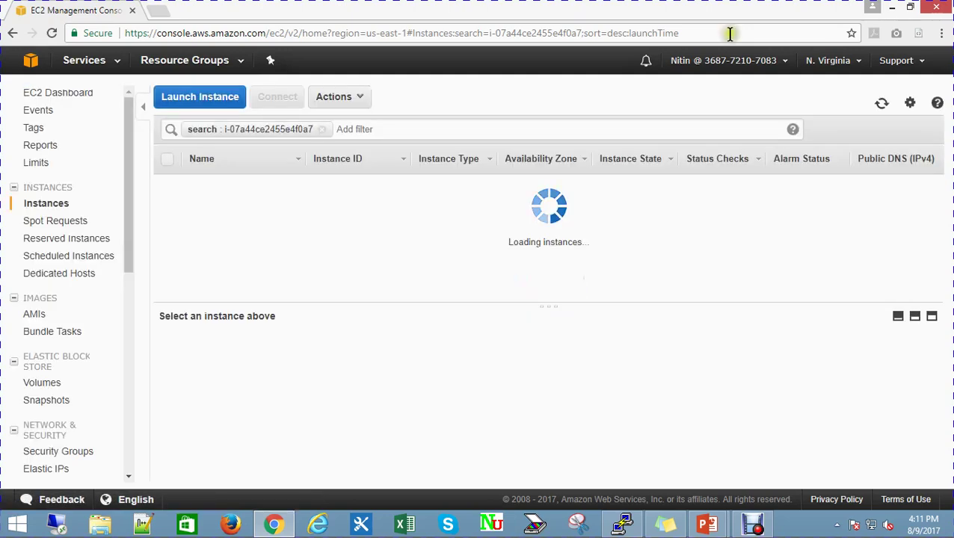
Verify the selected instance's state reads running and its status checks read 2/2 checks
{"action": "left_click", "coordinate": [637, 183]}
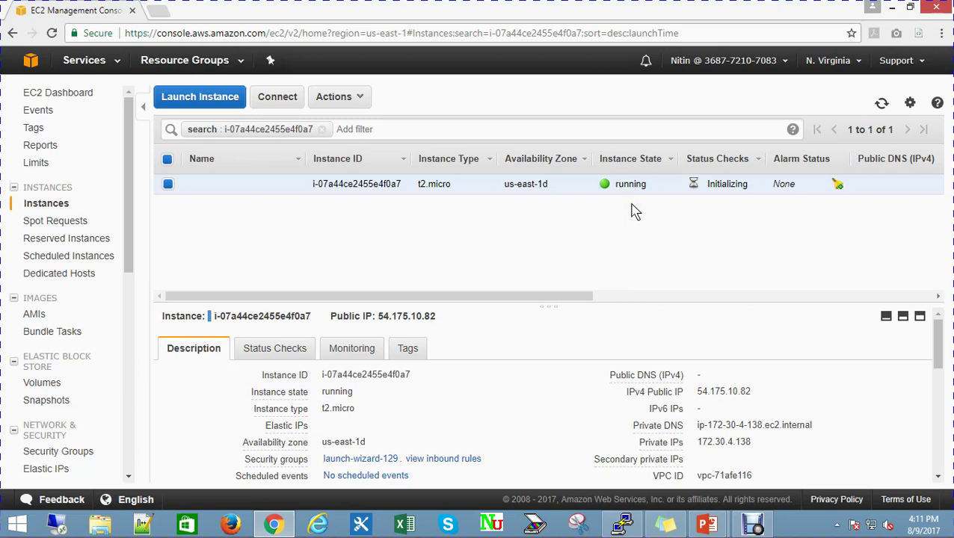
{"action": "mouse_move", "coordinate": [950, 532]}
{"action": "left_click", "coordinate": [616, 184]}
{"action": "left_click_drag", "start_coordinate": [616, 184], "coordinate": [647, 183]}
{"action": "left_click", "coordinate": [646, 202]}
{"action": "left_click_drag", "start_coordinate": [614, 184], "coordinate": [648, 184]}
{"action": "left_click", "coordinate": [632, 237]}
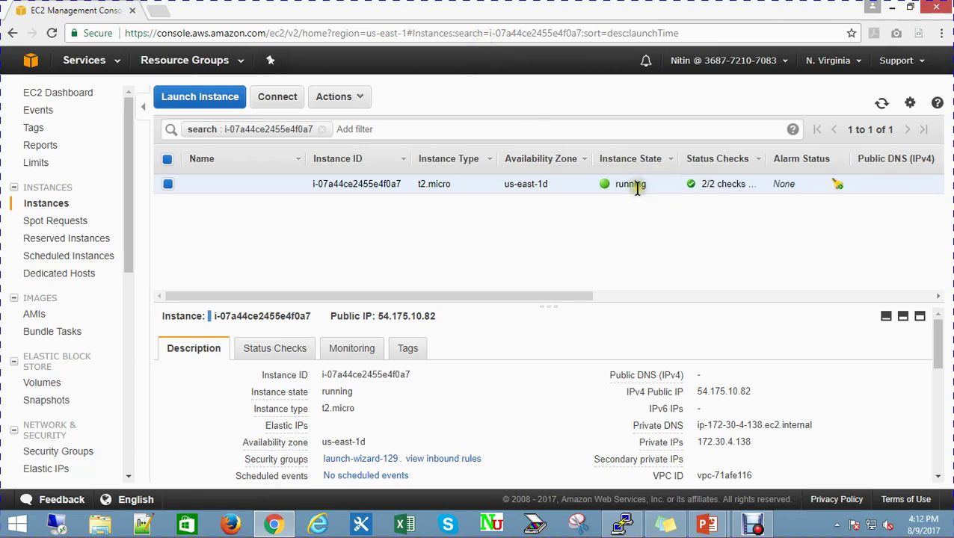
{"action": "left_click_drag", "start_coordinate": [692, 185], "coordinate": [751, 191]}
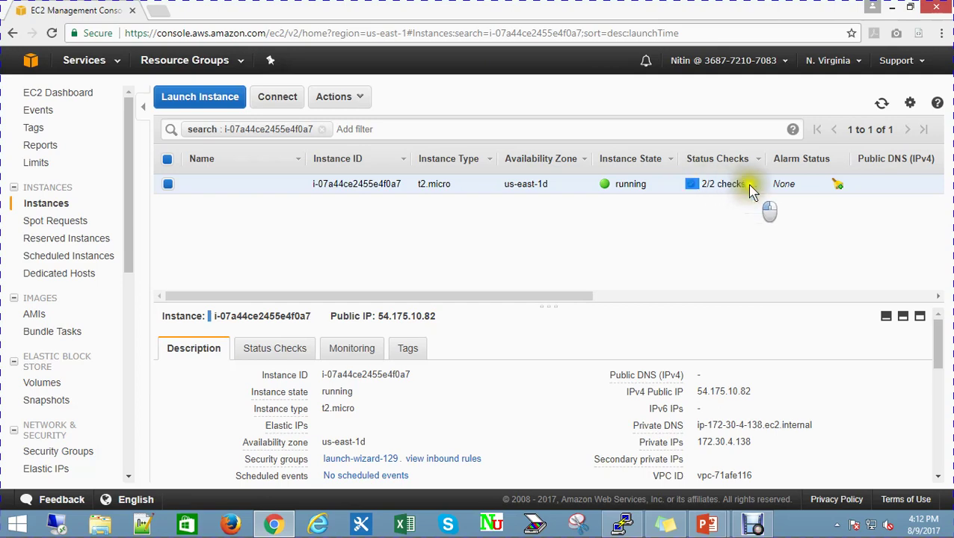
{"action": "triple_click", "coordinate": [748, 187]}
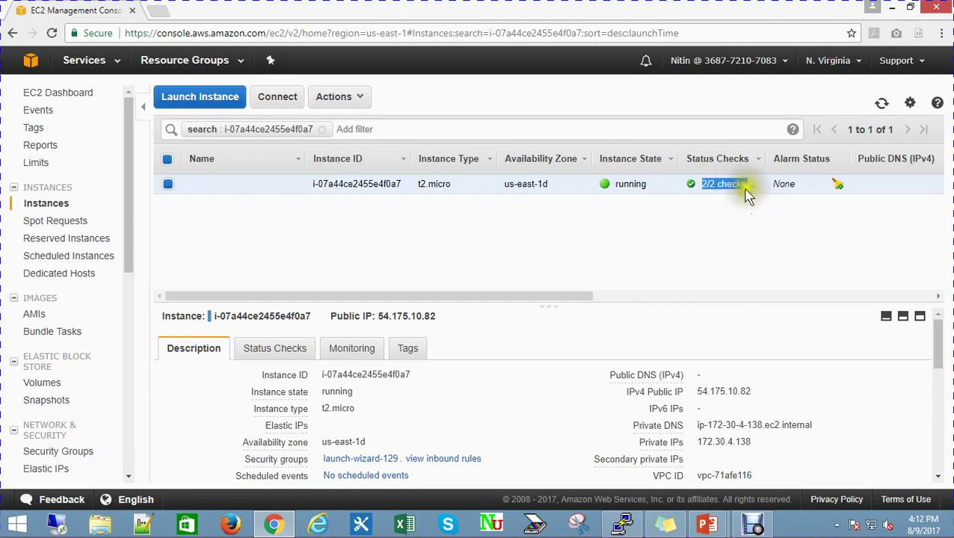
{"action": "left_click", "coordinate": [736, 218]}
Dismiss the connection error, close the dead session, and relaunch PuTTY from Start search
{"action": "left_click", "coordinate": [623, 526]}
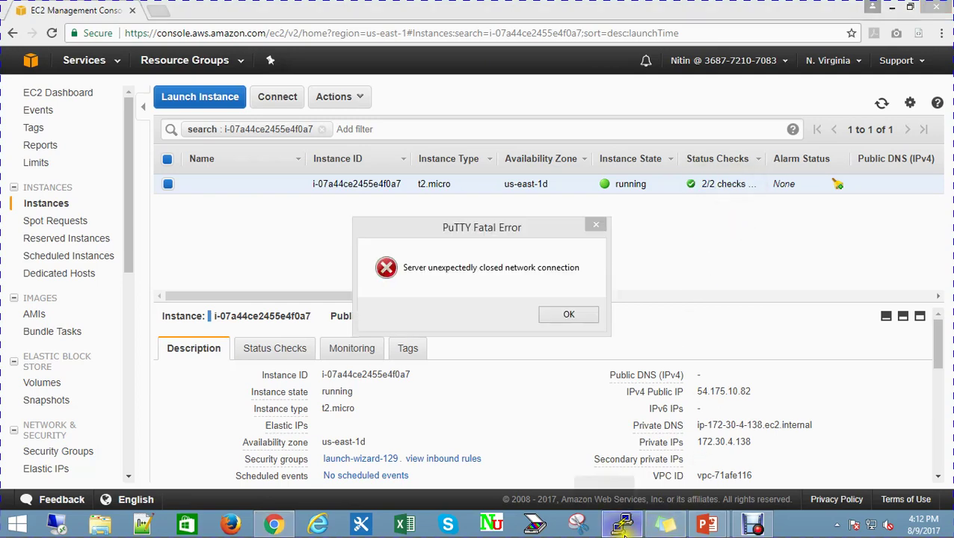
{"action": "left_click", "coordinate": [573, 317]}
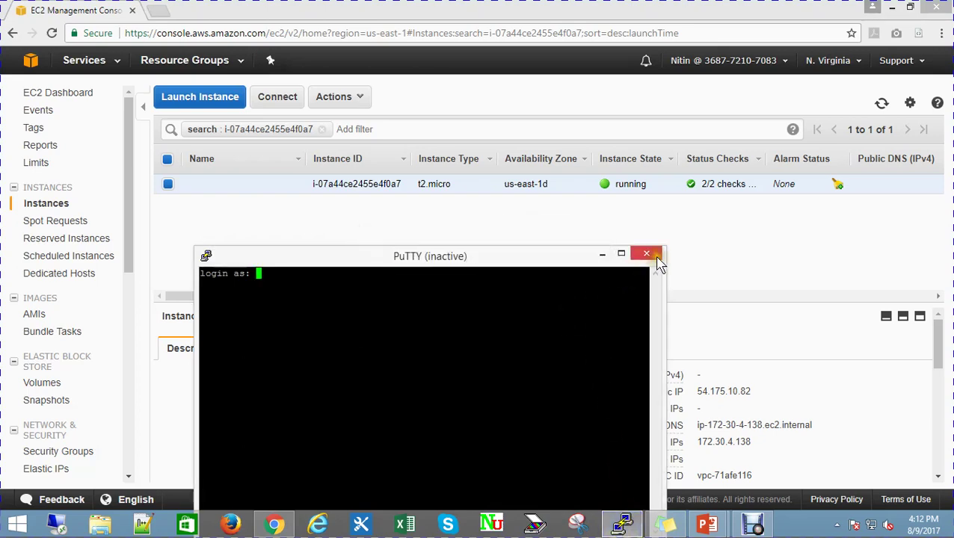
{"action": "left_click", "coordinate": [647, 255]}
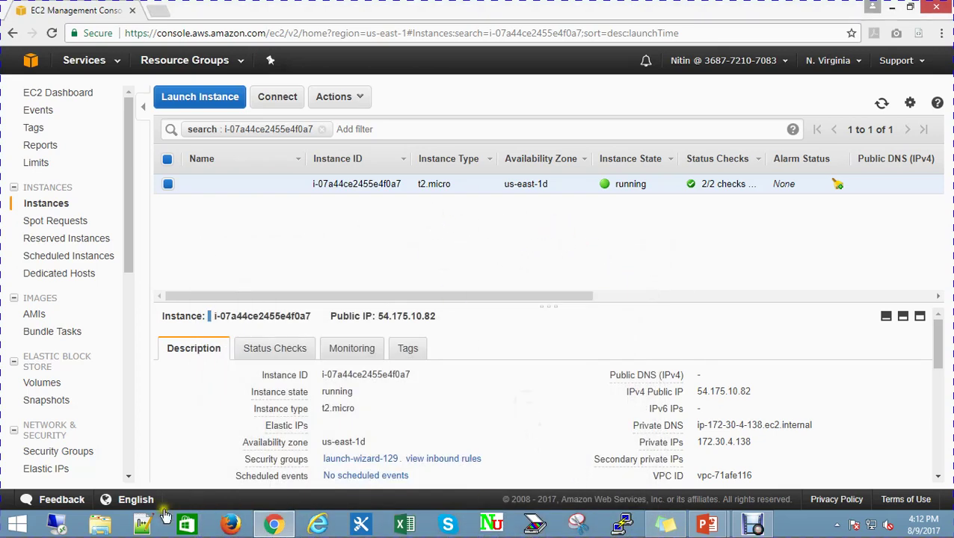
{"action": "left_click", "coordinate": [17, 524]}
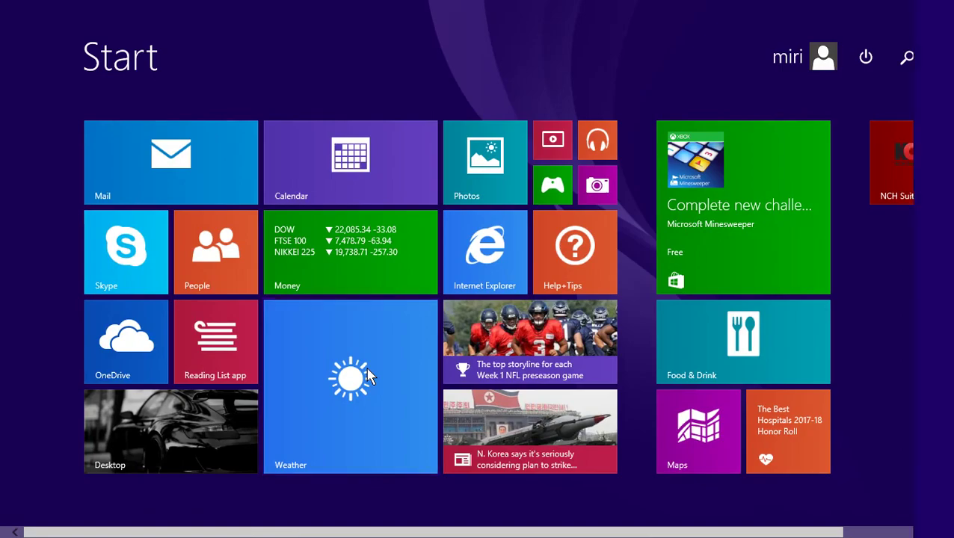
{"action": "type", "text": "putty"}
{"action": "key", "text": "Return"}
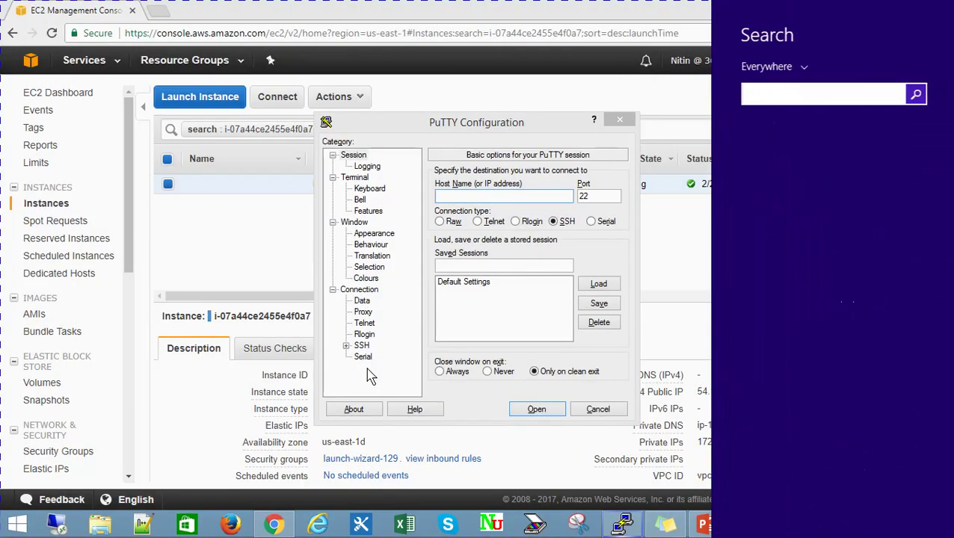
{"action": "left_click", "coordinate": [467, 196]}
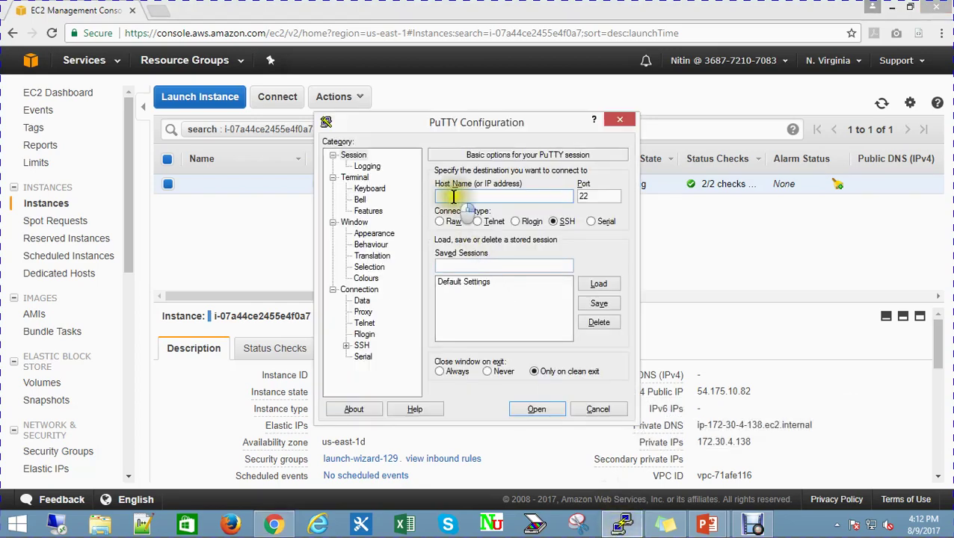
Connect to 54.175.10.82 with the Projeqtor_New_v1.ppk key and enter ec2-user at login
{"action": "right_click", "coordinate": [464, 197]}
{"action": "left_click", "coordinate": [495, 258]}
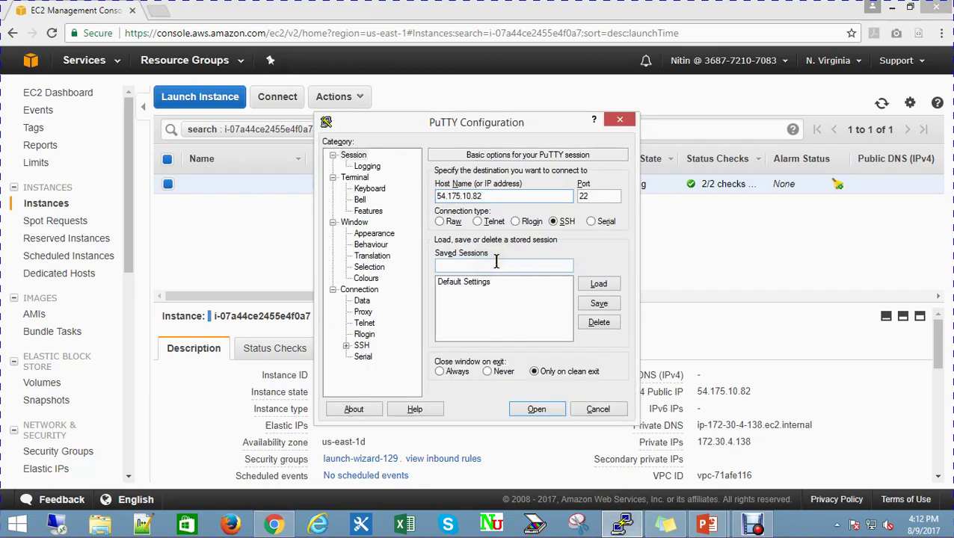
{"action": "left_click", "coordinate": [346, 345]}
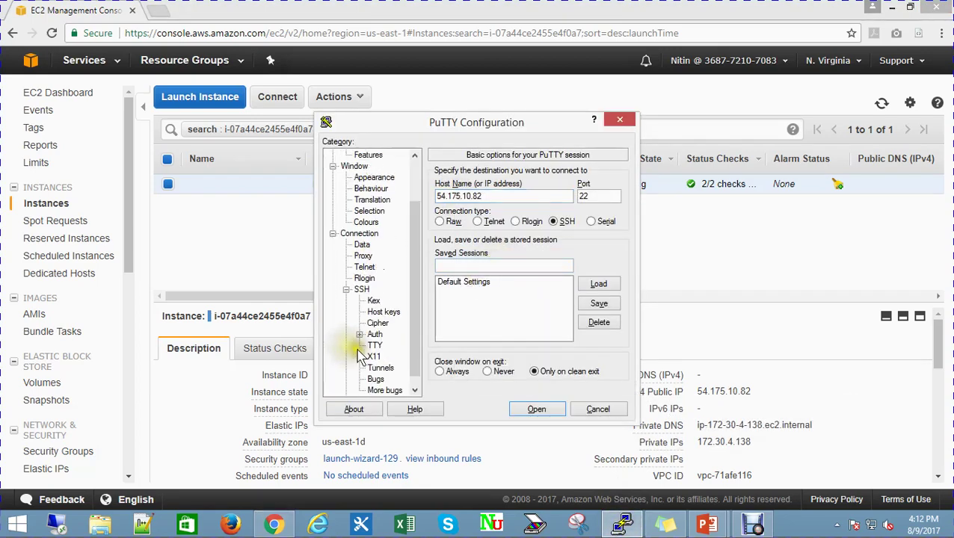
{"action": "left_click", "coordinate": [374, 334]}
{"action": "left_click", "coordinate": [599, 321]}
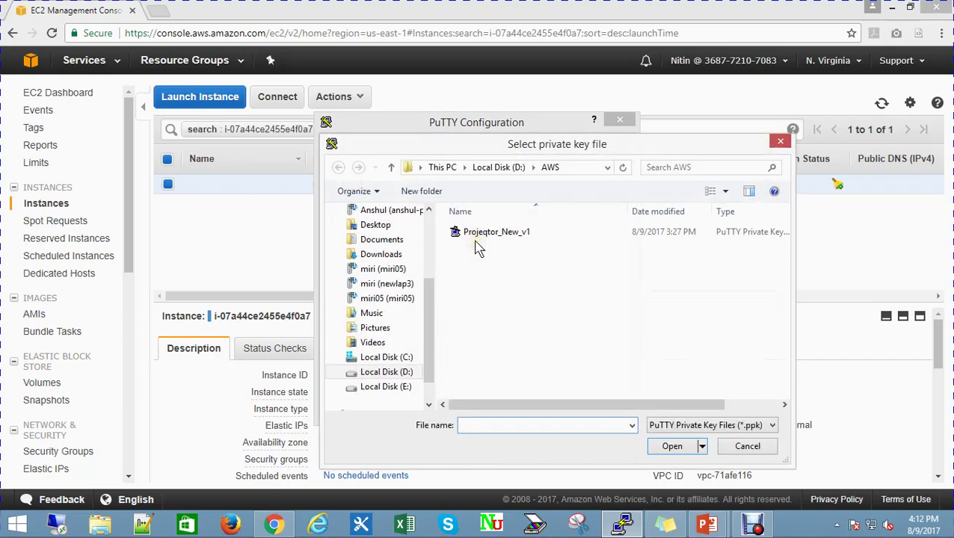
{"action": "left_click", "coordinate": [486, 232]}
{"action": "left_click", "coordinate": [671, 446]}
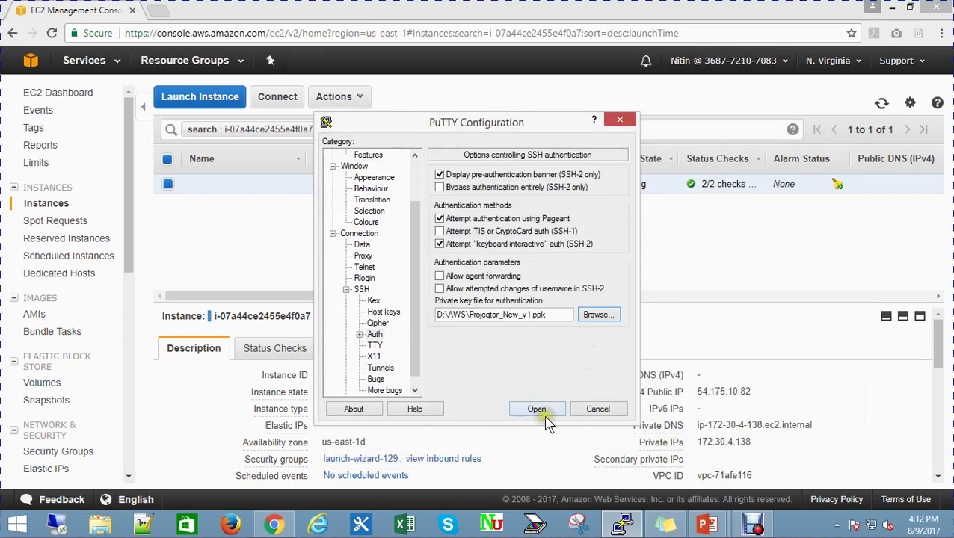
{"action": "left_click", "coordinate": [540, 411]}
{"action": "left_click_drag", "start_coordinate": [258, 32], "coordinate": [456, 95]}
{"action": "type", "text": "ec2"}
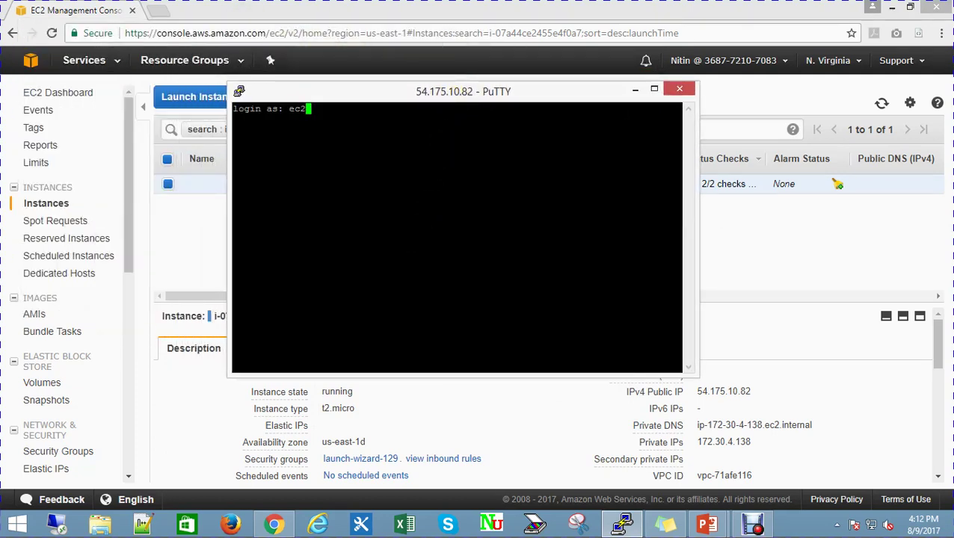
{"action": "type", "text": "-user"}
Log in as ec2-user and become root with sudo su
{"action": "key", "text": "Return"}
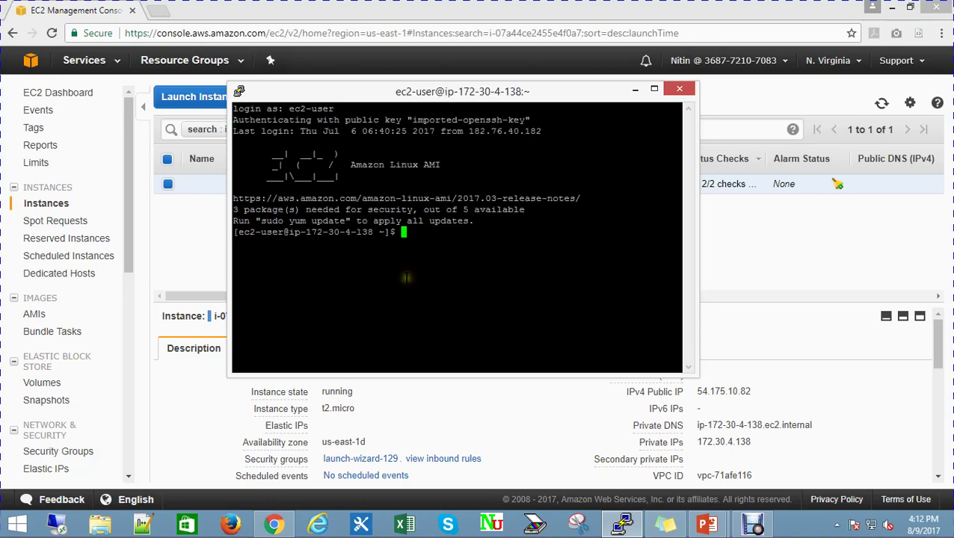
{"action": "type", "text": "sudo su"}
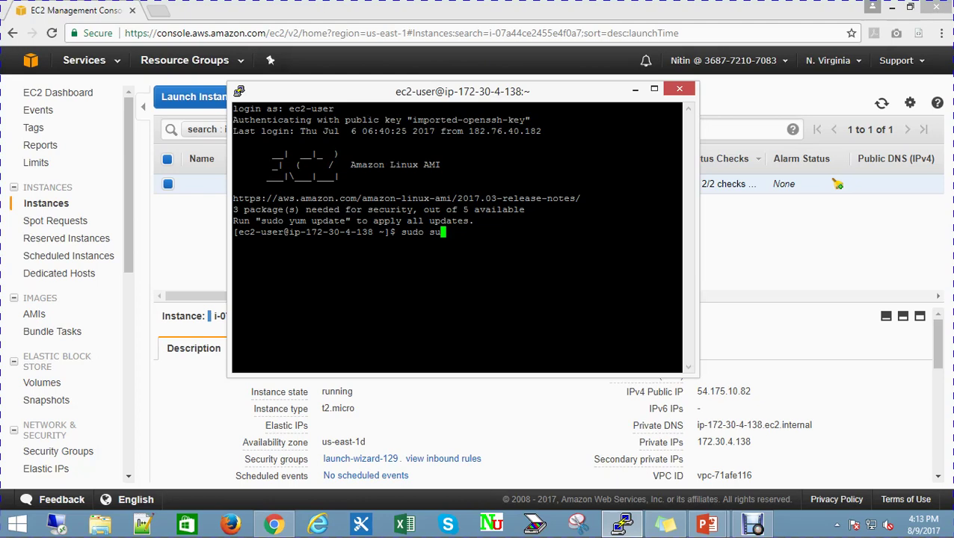
{"action": "key", "text": "Return"}
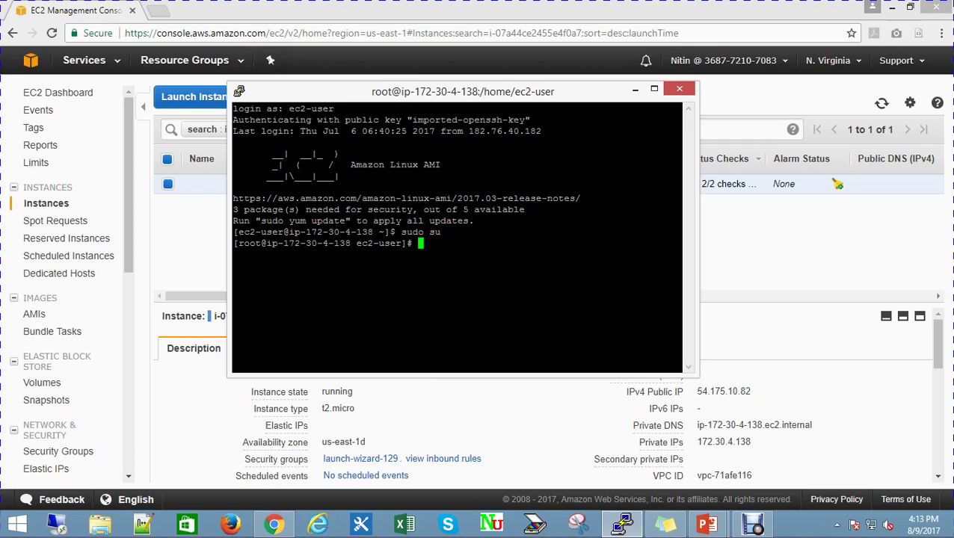
Run /etc/init.d/httpd restart twice to restart the Apache web server
{"action": "type", "text": "/etc/init.d"}
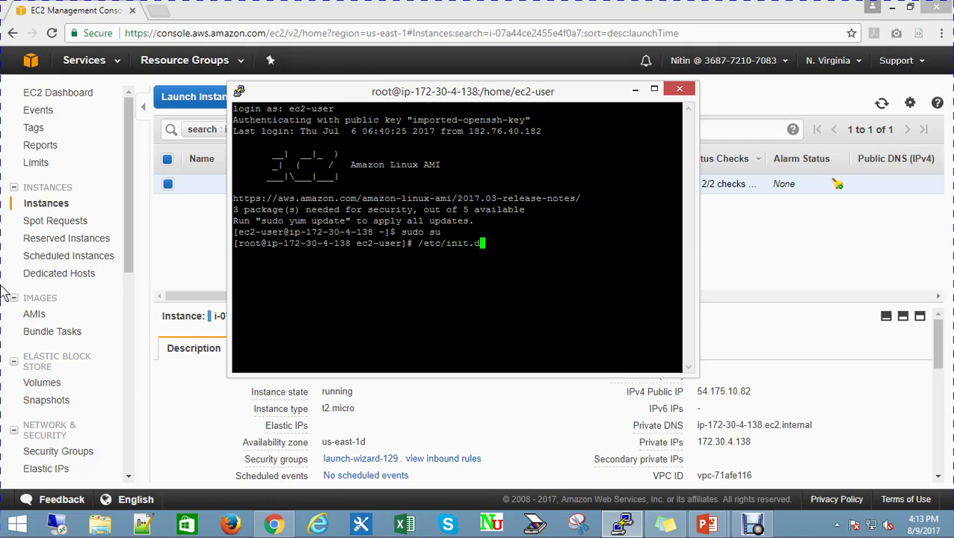
{"action": "type", "text": "/httpd restart"}
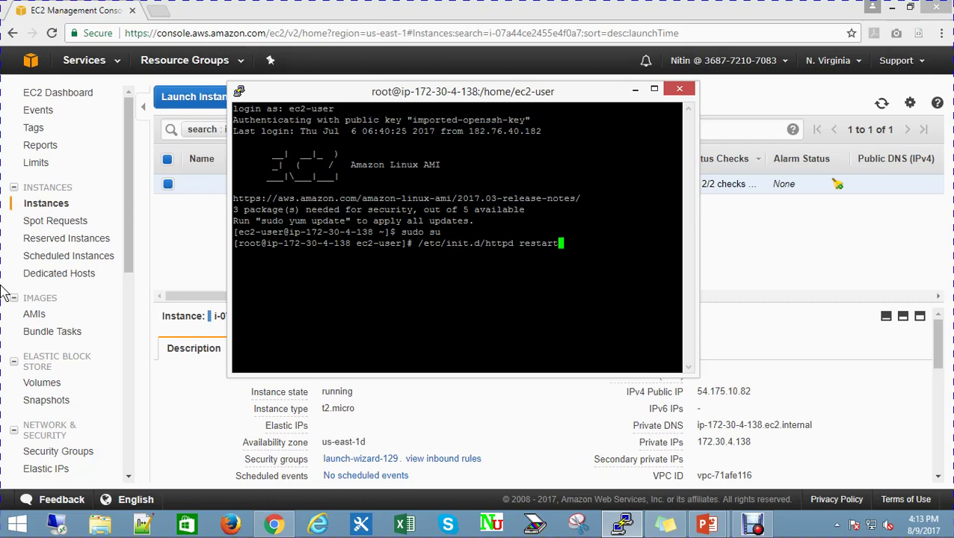
{"action": "key", "text": "Return"}
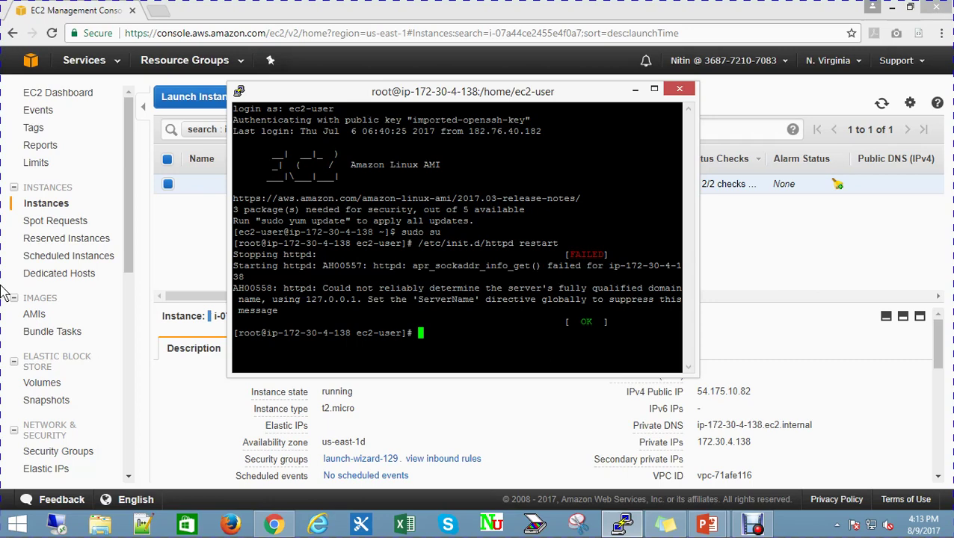
{"action": "key", "text": "Up"}
{"action": "key", "text": "Return"}
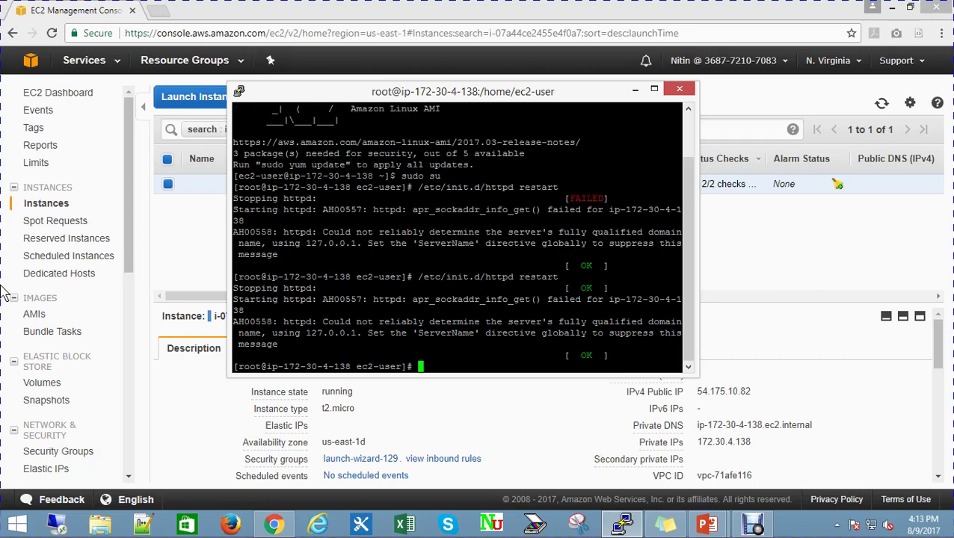
Start the database with /etc/init.d/mysqld start
{"action": "type", "text": "/etc/initd"}
{"action": "key", "text": "BackSpace"}
{"action": "type", "text": ".d/"}
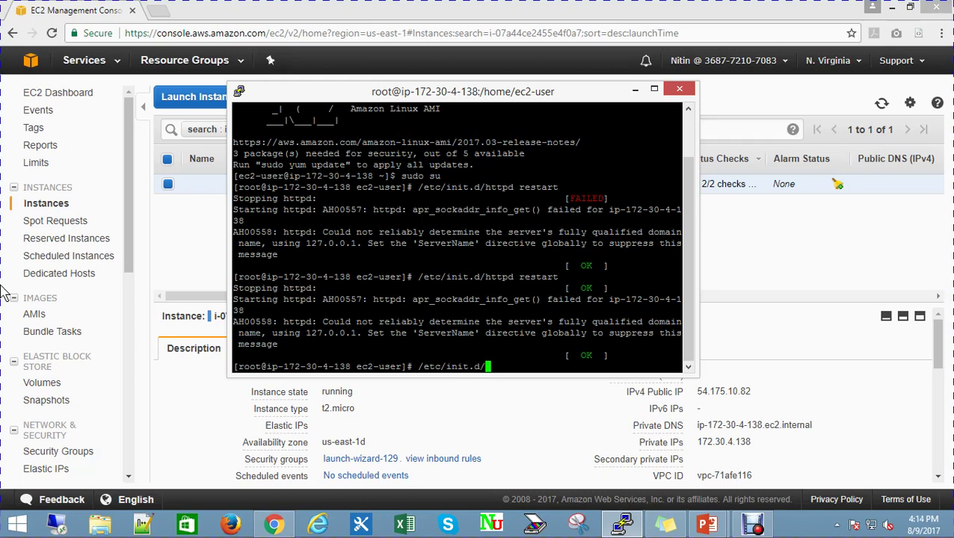
{"action": "type", "text": "mysqld start"}
{"action": "key", "text": "Return"}
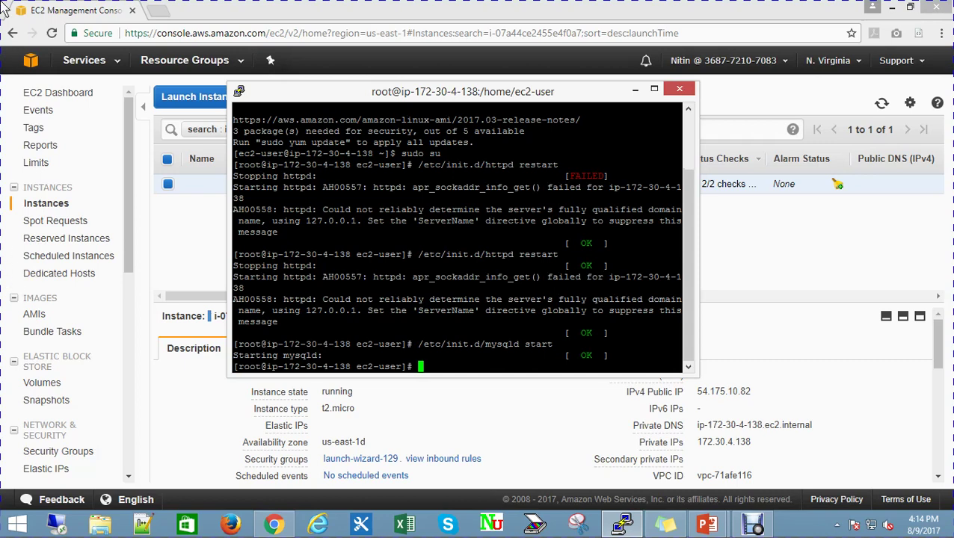
Minimize PuTTY and select the public IP 54.175.10.82 in the instance's Description tab
{"action": "left_click", "coordinate": [633, 93]}
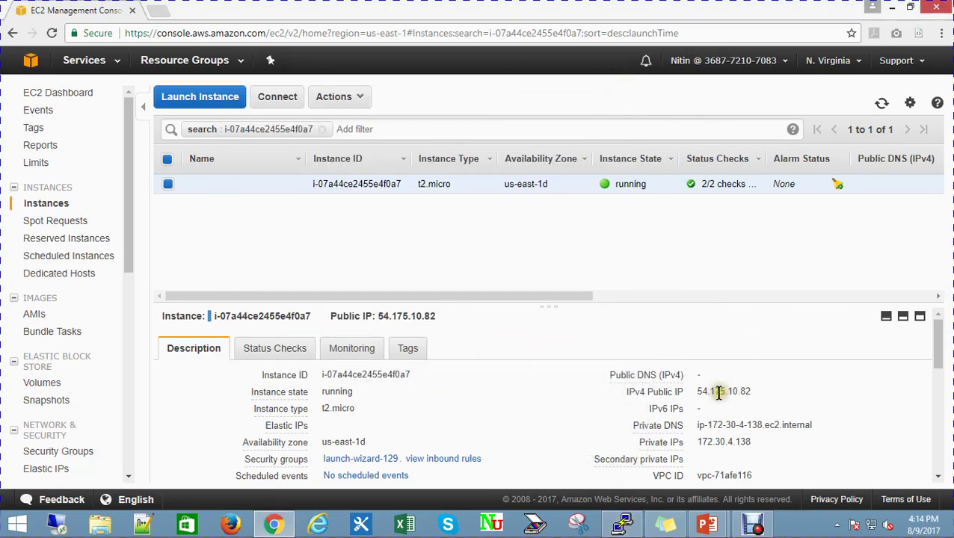
{"action": "double_click", "coordinate": [718, 392]}
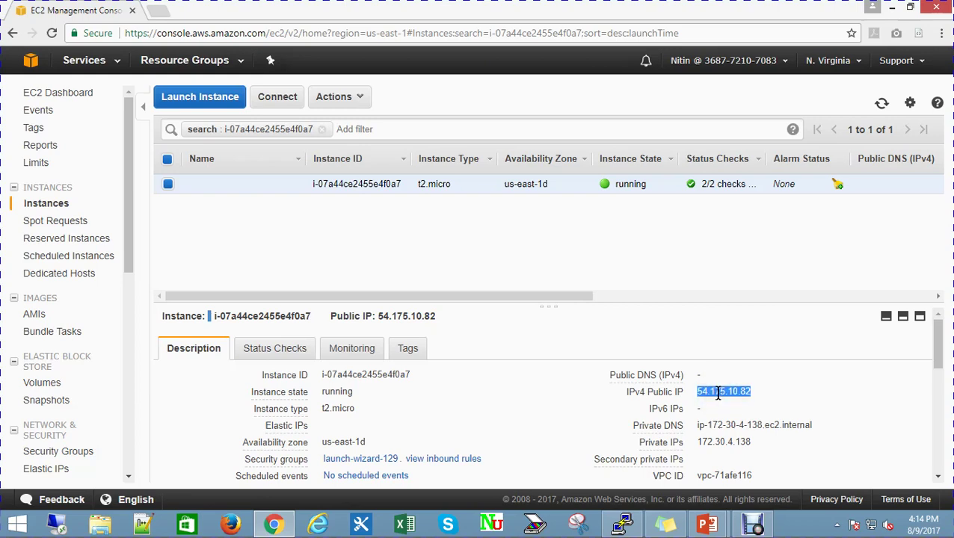